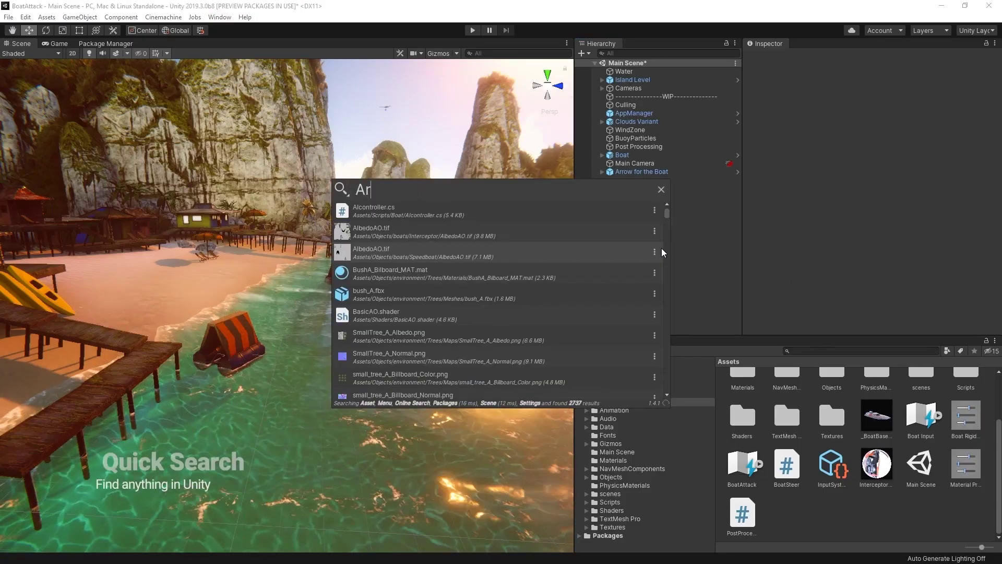
Select Arrow for the Boat via Quick Search and apply a material preset to its hull
text(row for the boat)
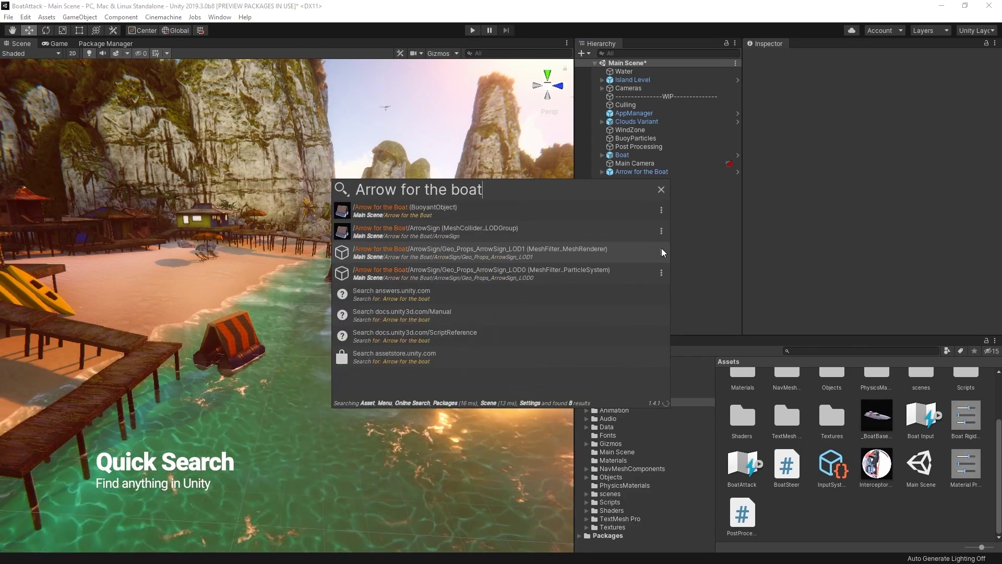
key(Return)
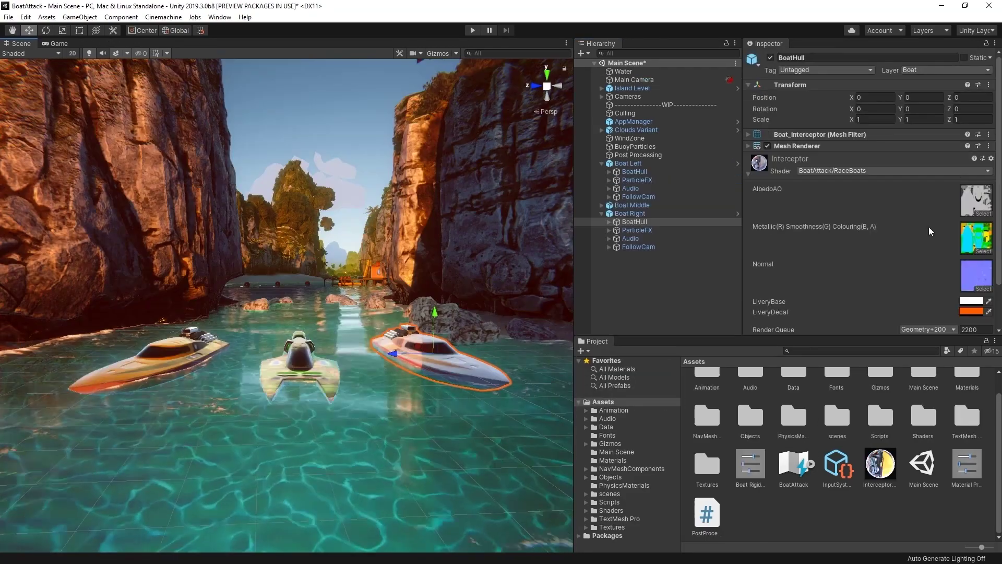
click(982, 158)
click(179, 277)
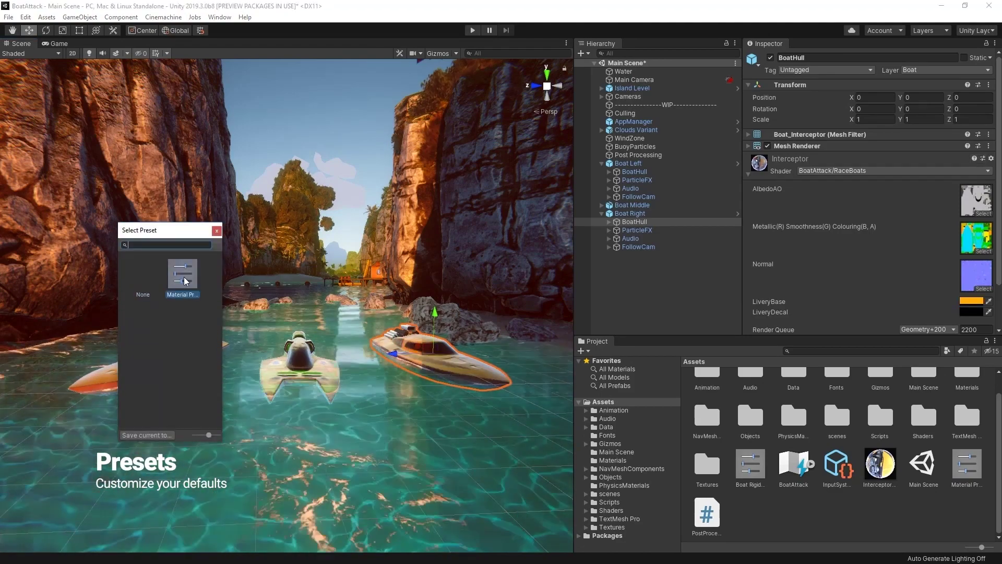
click(342, 340)
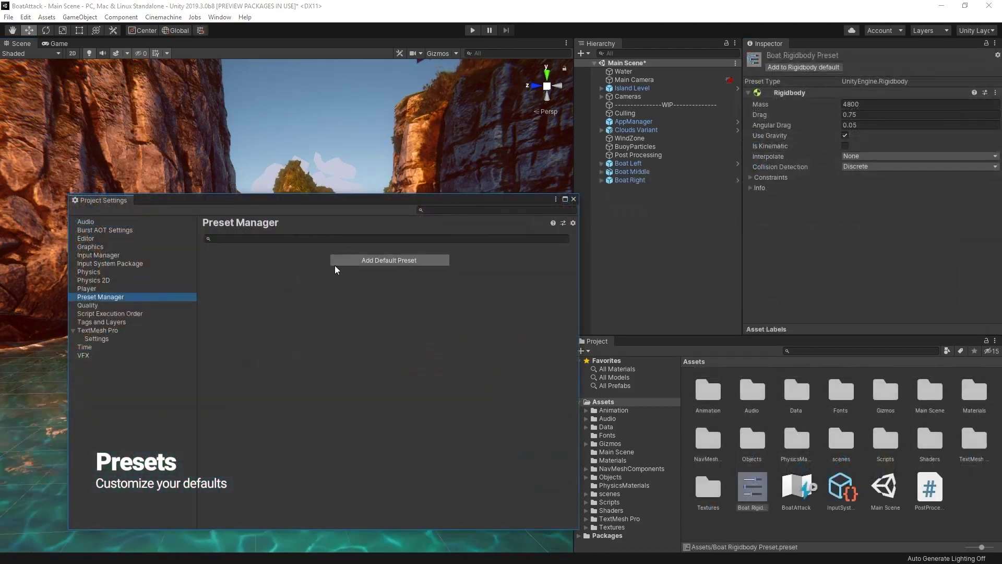
Add a Rigidbody entry to the default presets
click(342, 260)
text(Rigi)
key(Return)
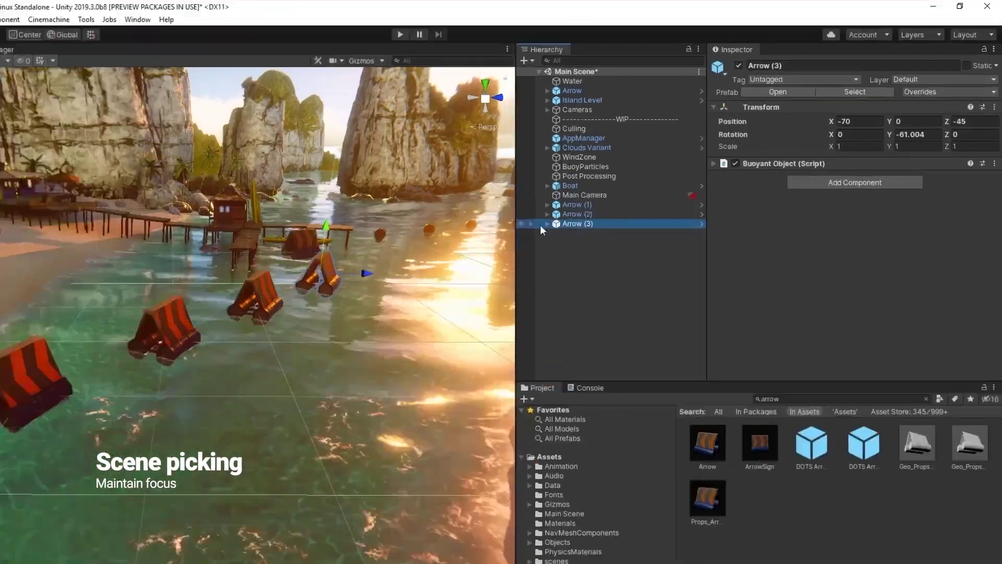
Disable scene picking on all Arrow objects, then select Island Level and another scene object
drag(588, 197, 588, 180)
click(417, 113)
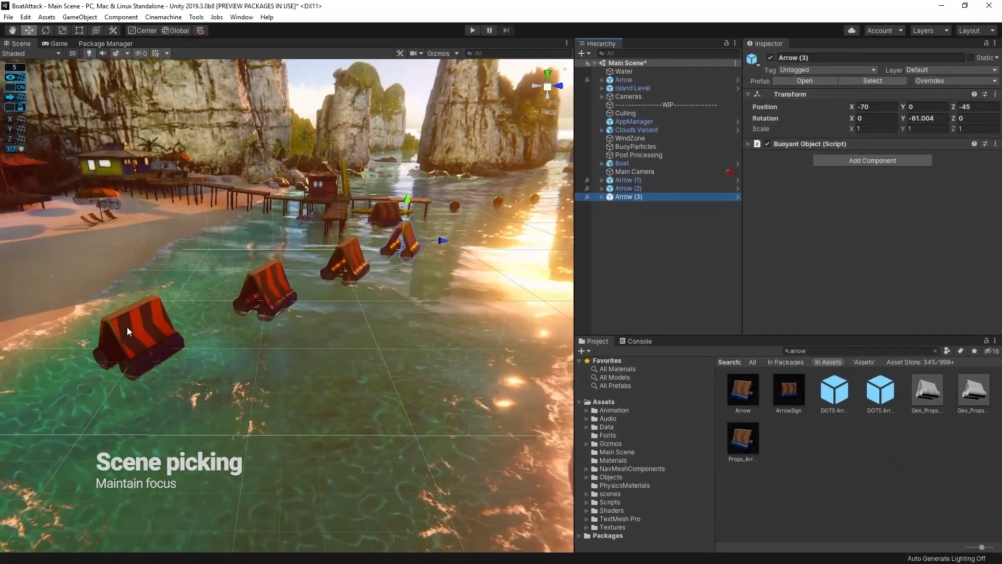
click(127, 326)
click(279, 278)
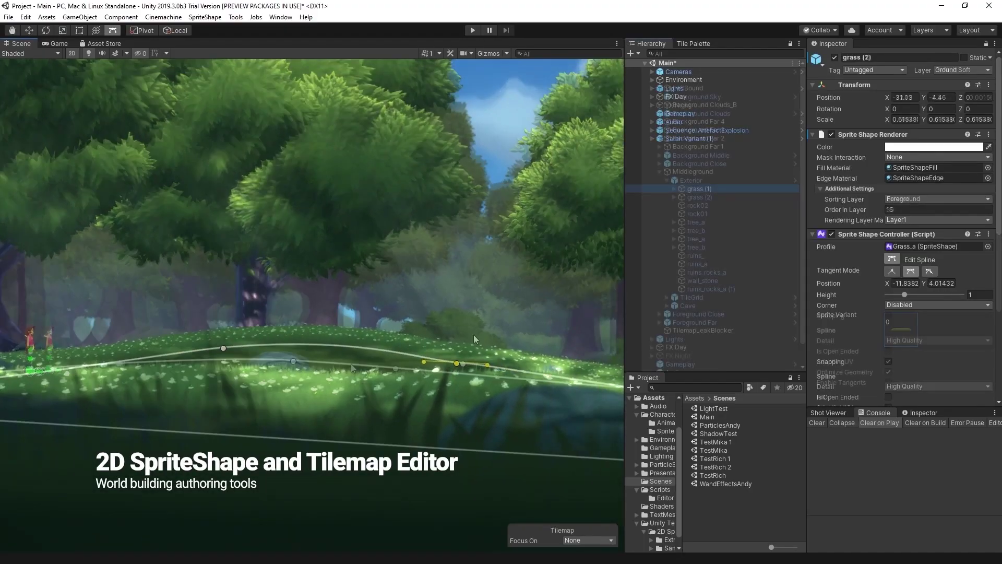
Raise a grass spline point, then rig the character with hip-to-head and arm bone chains
drag(321, 350, 296, 319)
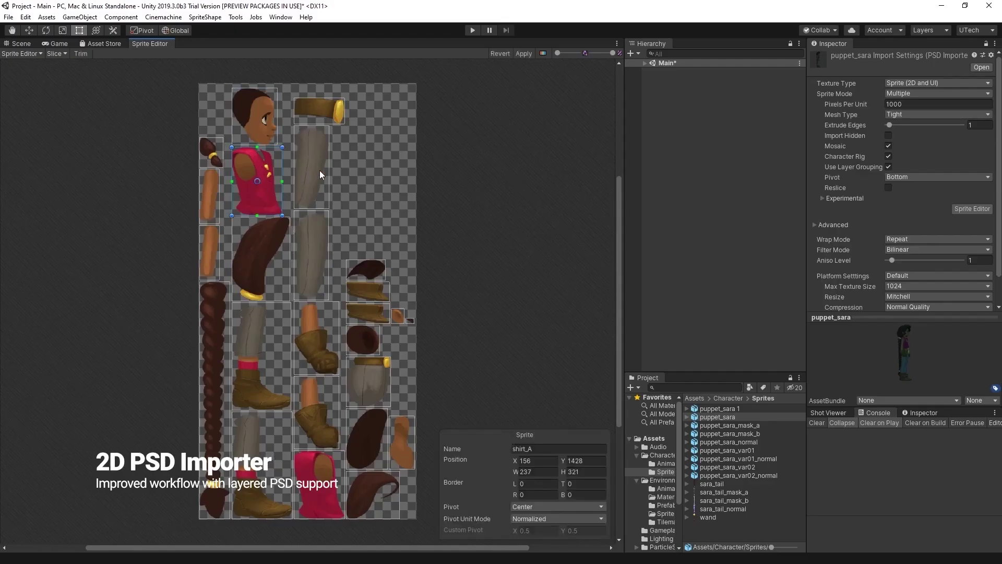
click(318, 170)
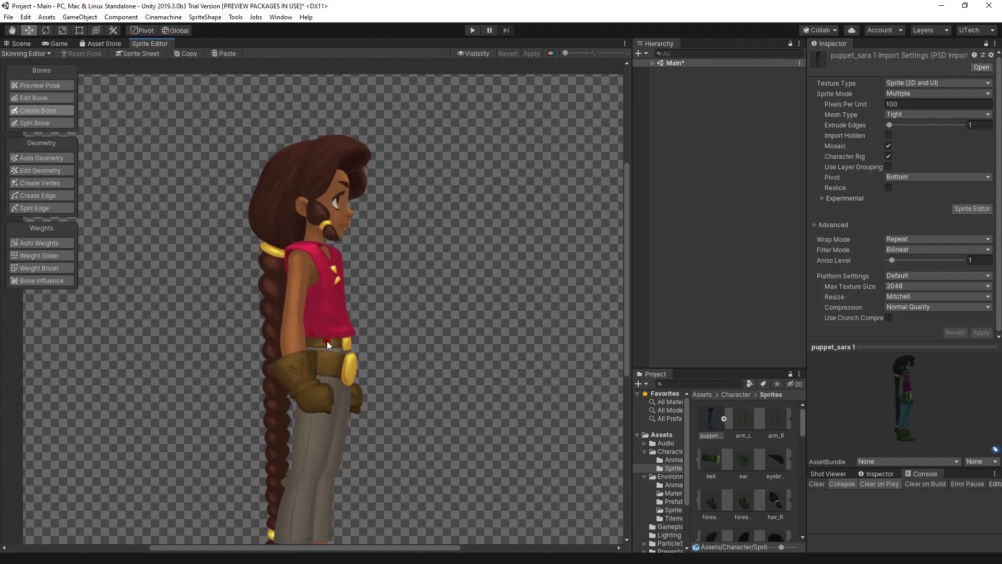
click(320, 292)
click(314, 248)
click(315, 217)
click(347, 167)
click(301, 251)
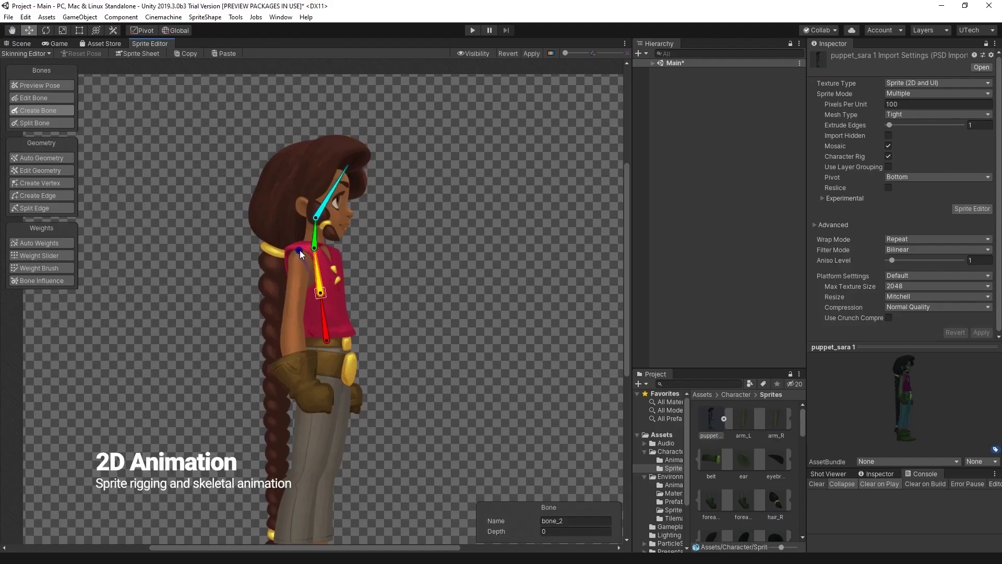
click(291, 317)
click(306, 392)
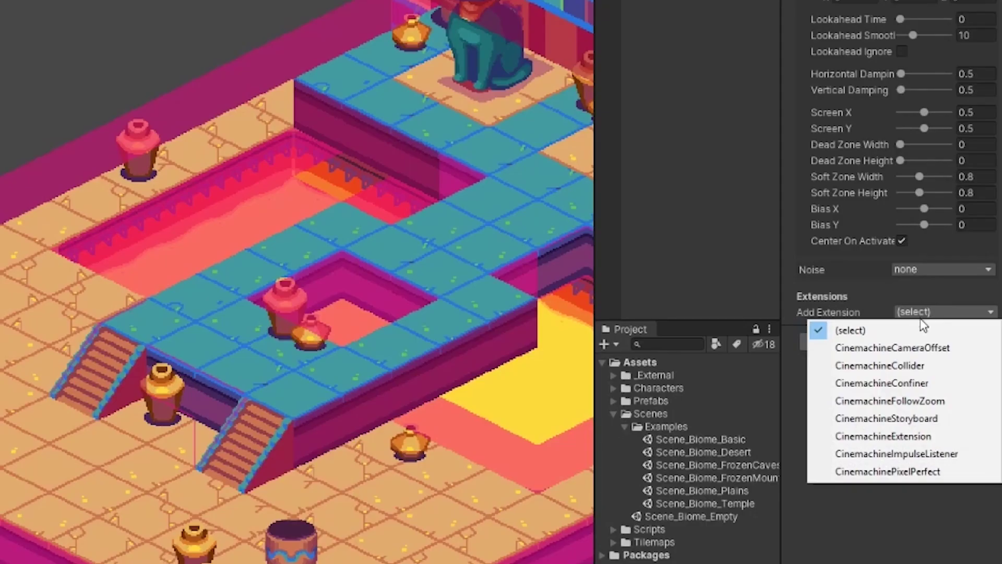
Add the CinemachinePixelPerfect camera extension, paint grass onto the terrain, and build a door shape
click(887, 471)
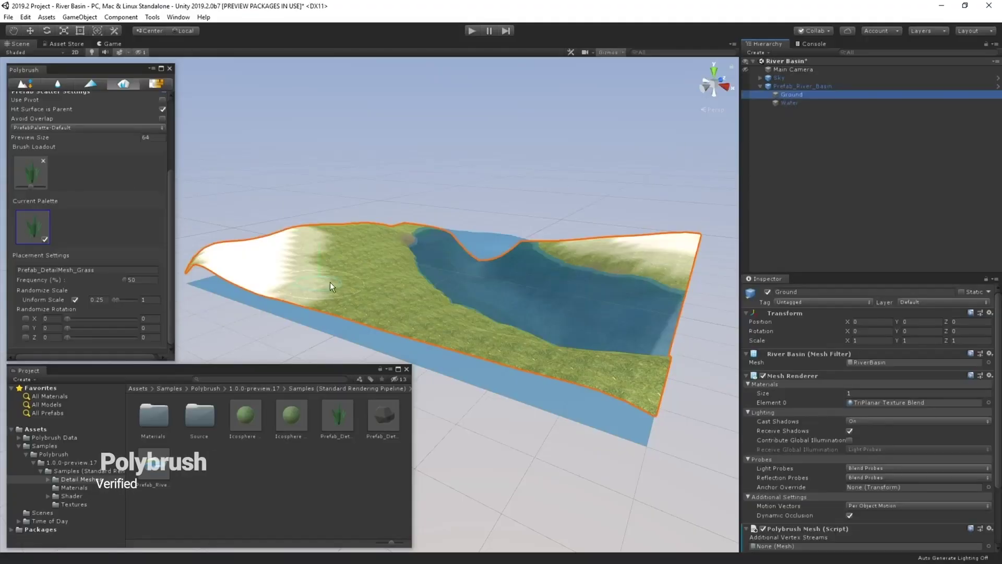
mouse_move(330, 282)
mouse_down()
mouse_move(340, 283)
mouse_move(322, 255)
mouse_move(261, 263)
mouse_up()
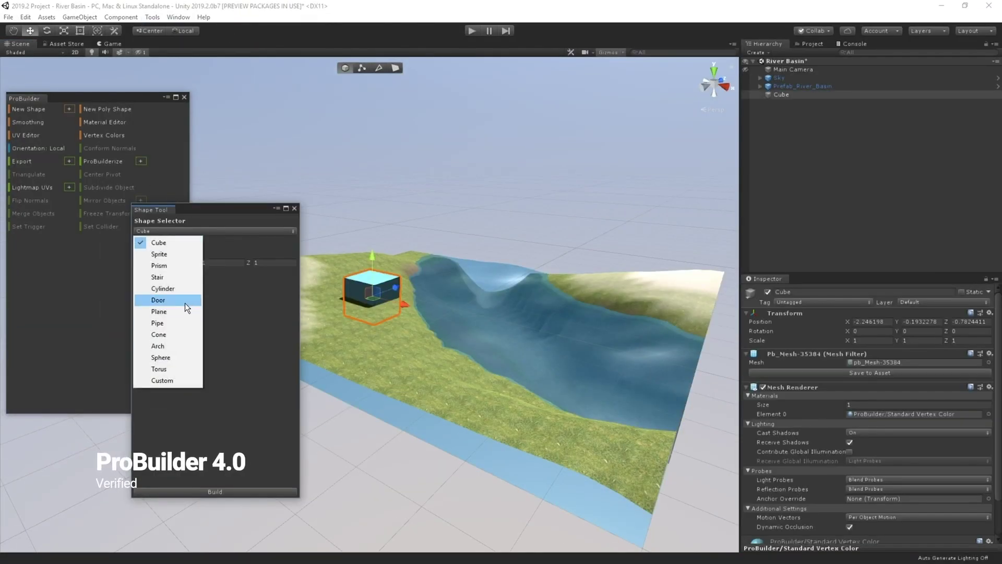
click(185, 303)
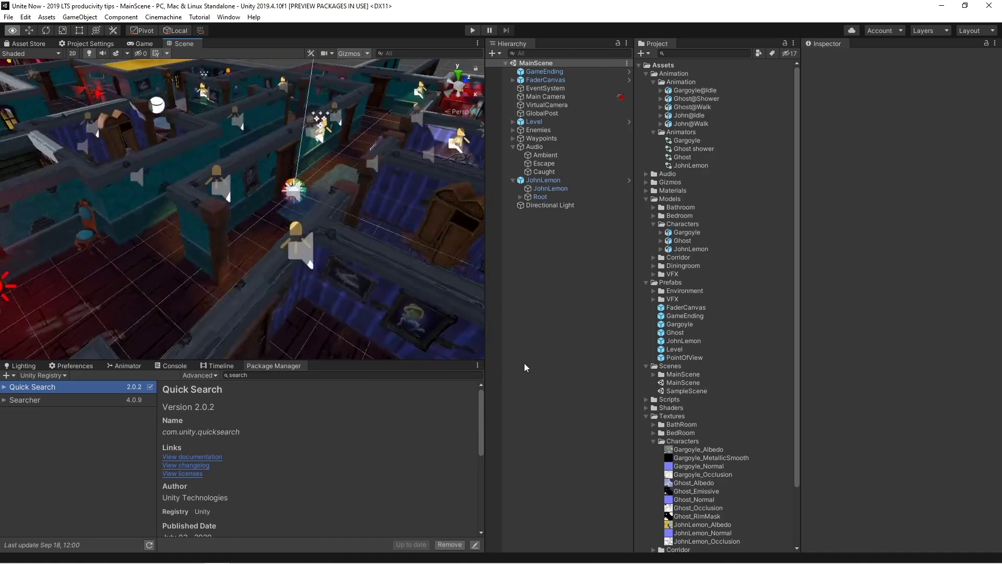
Search 'john le' in Quick Search and select JohnLemon.prefab to inspect its components
alt+drag(524, 367, 589, 337)
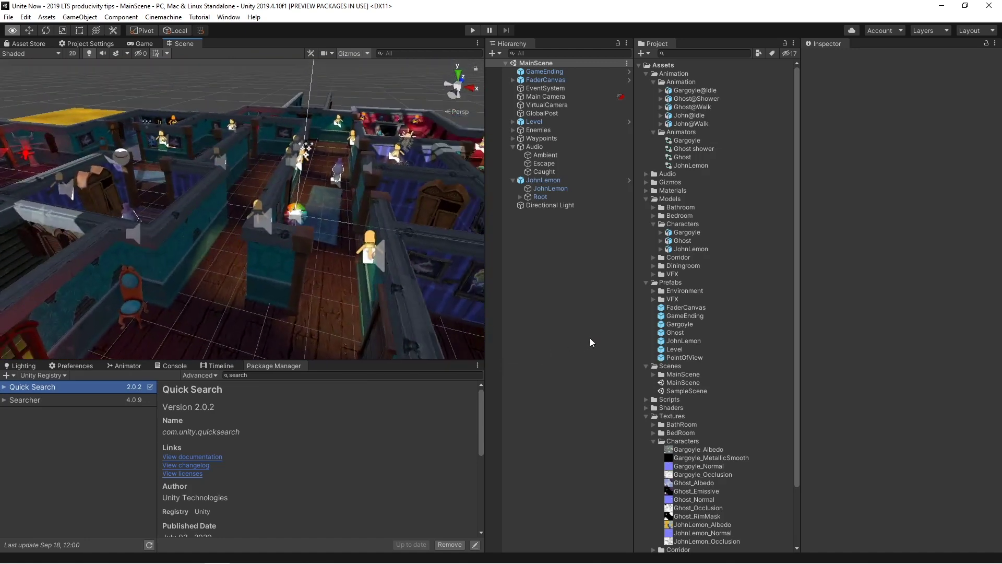
click(254, 17)
click(280, 242)
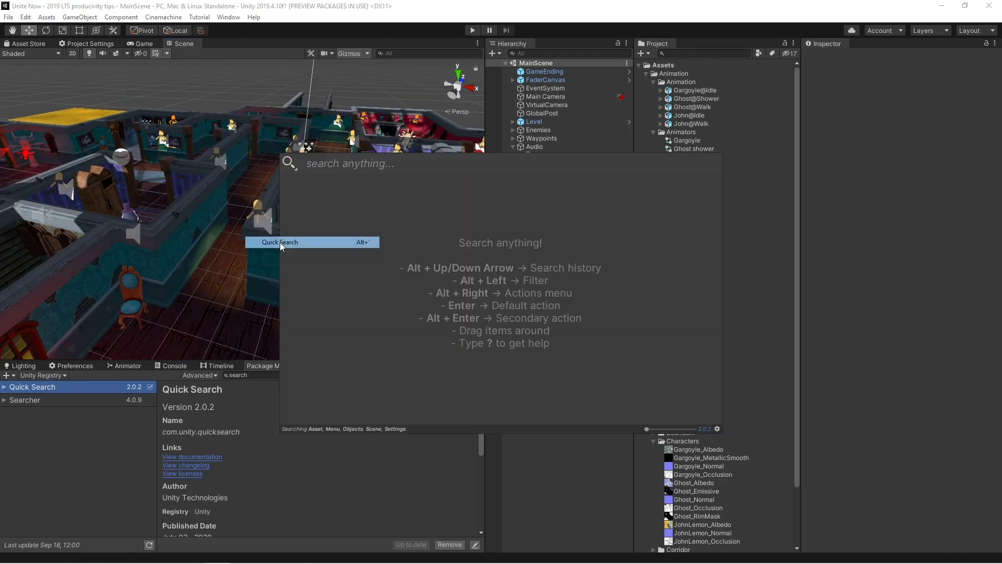
text(john le)
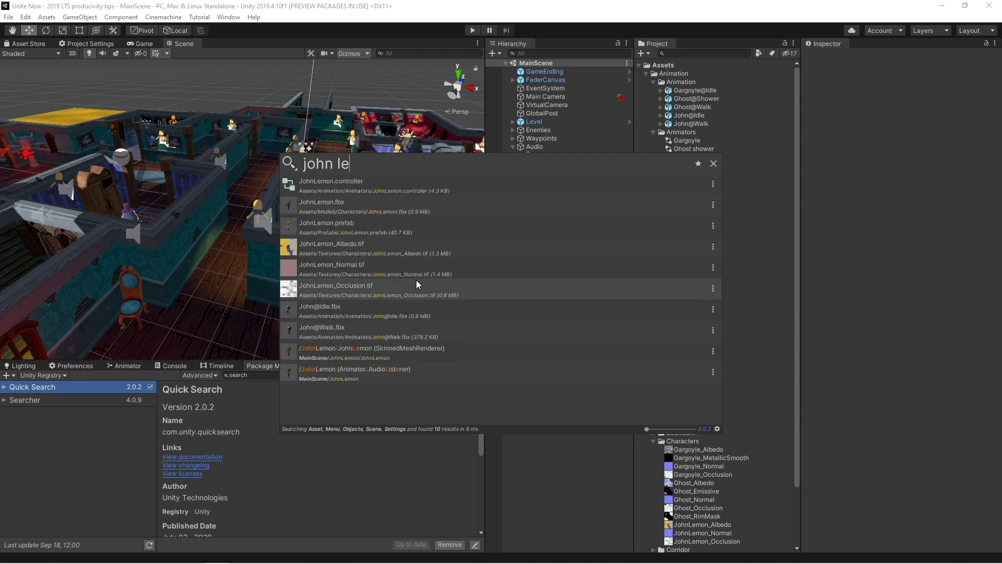
double_click(326, 223)
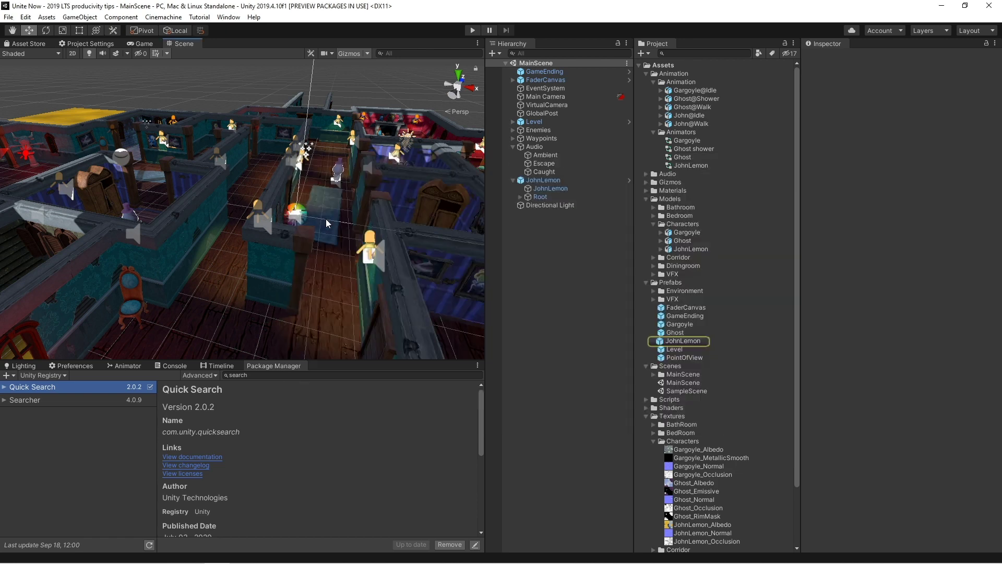
click(713, 339)
scroll(877, 323, down, 15)
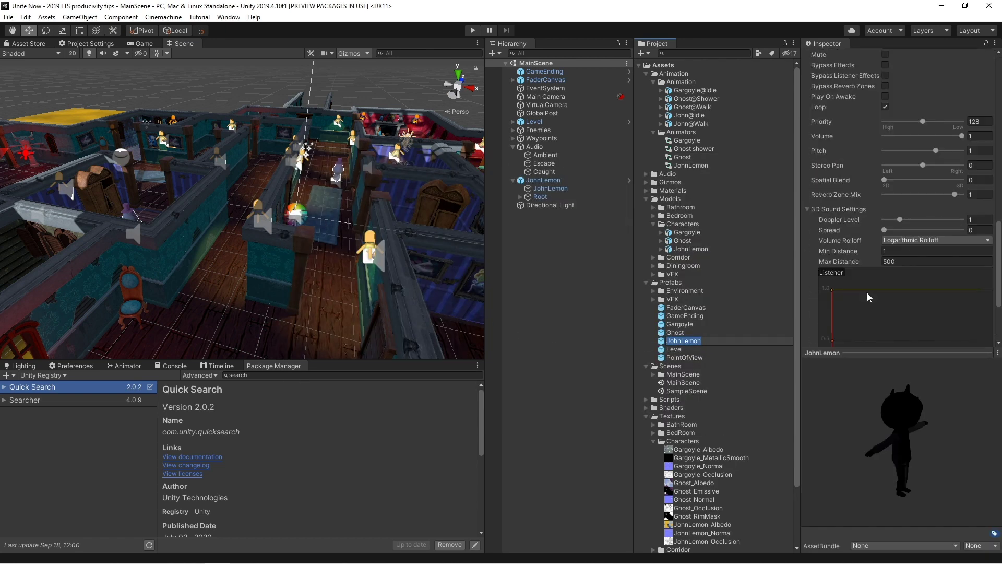
scroll(866, 292, up, 15)
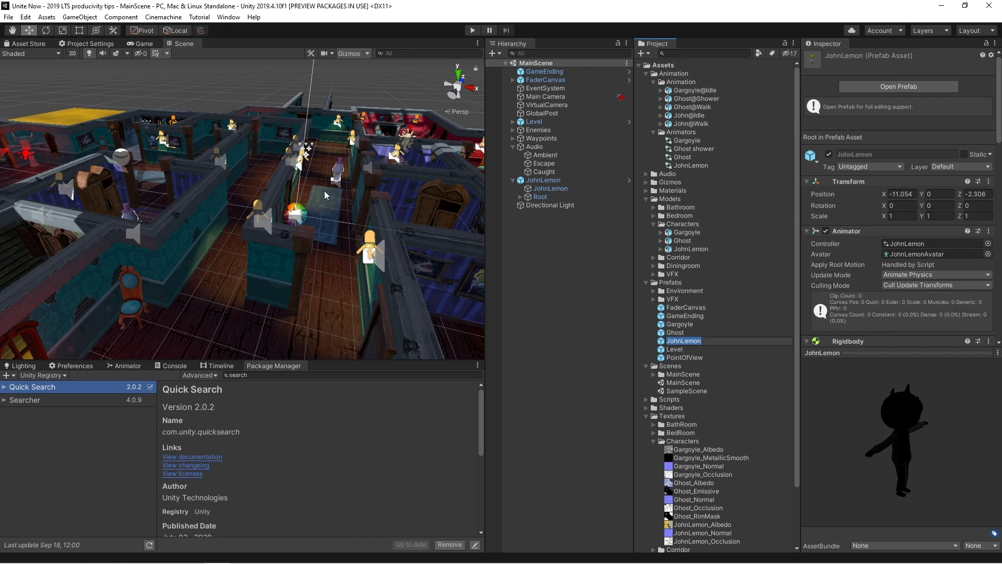
click(254, 17)
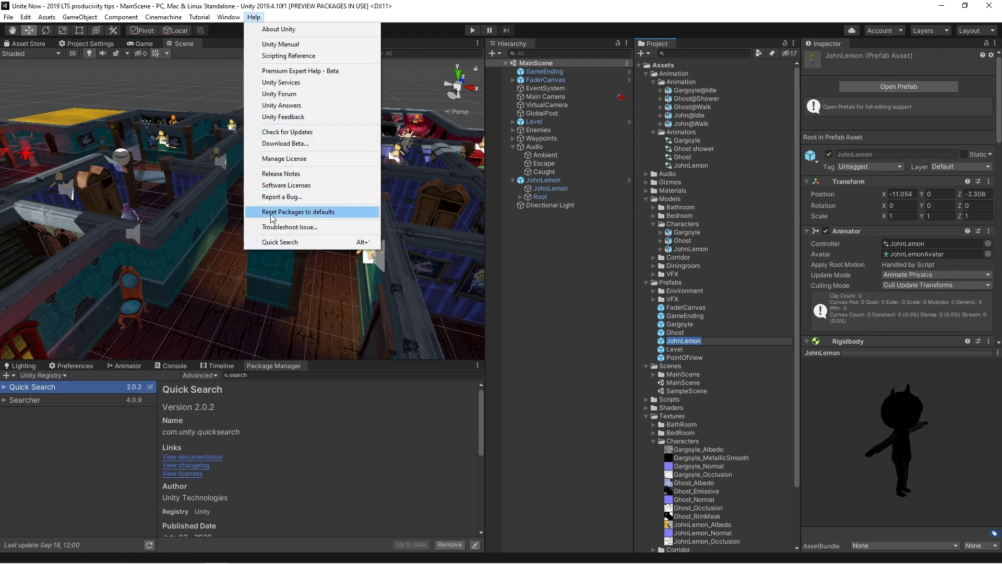
Search 'project settings' in Quick Search, open Project Settings, and scroll down the Editor page
click(279, 242)
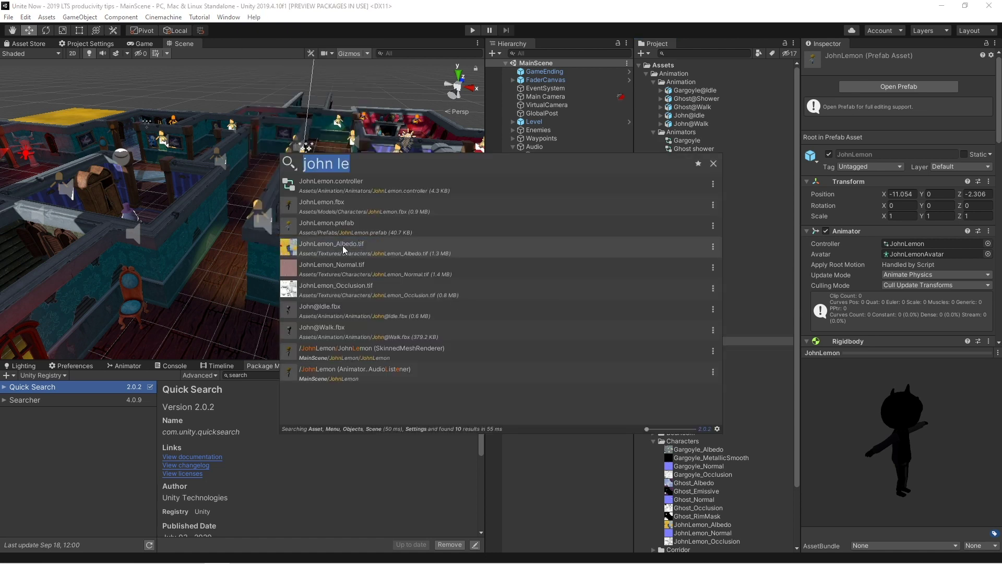
key(BackSpace)
text(project)
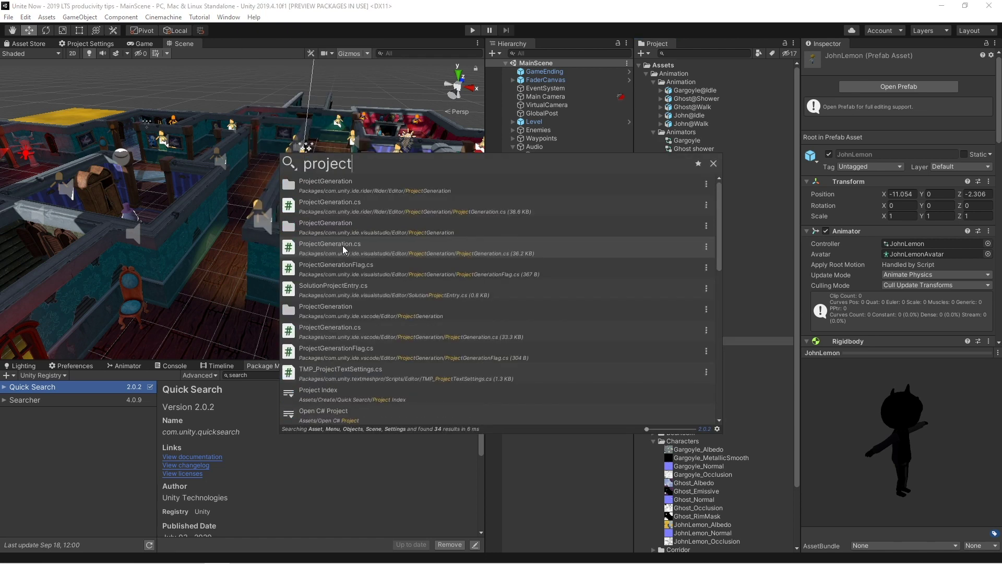
text( settings)
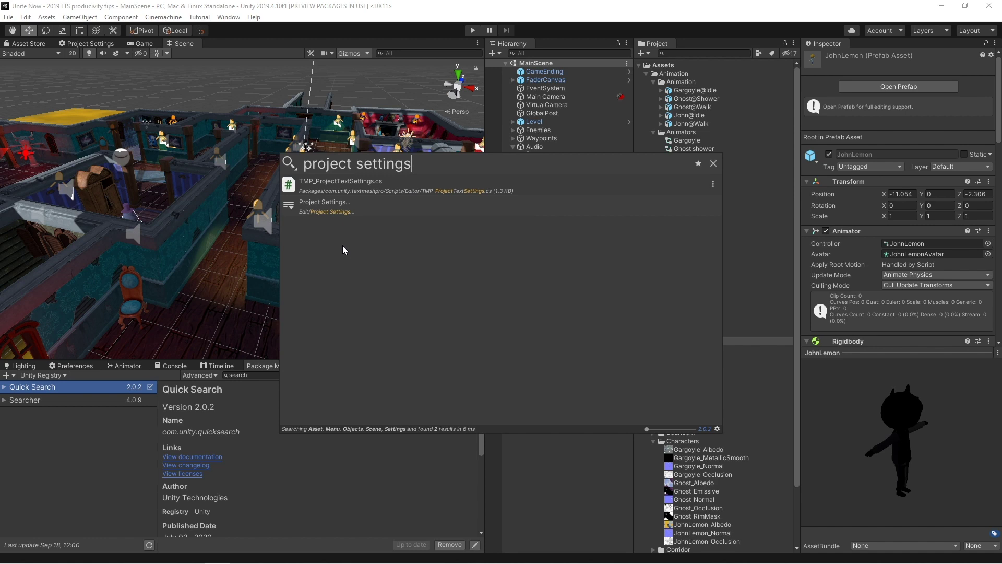
double_click(331, 205)
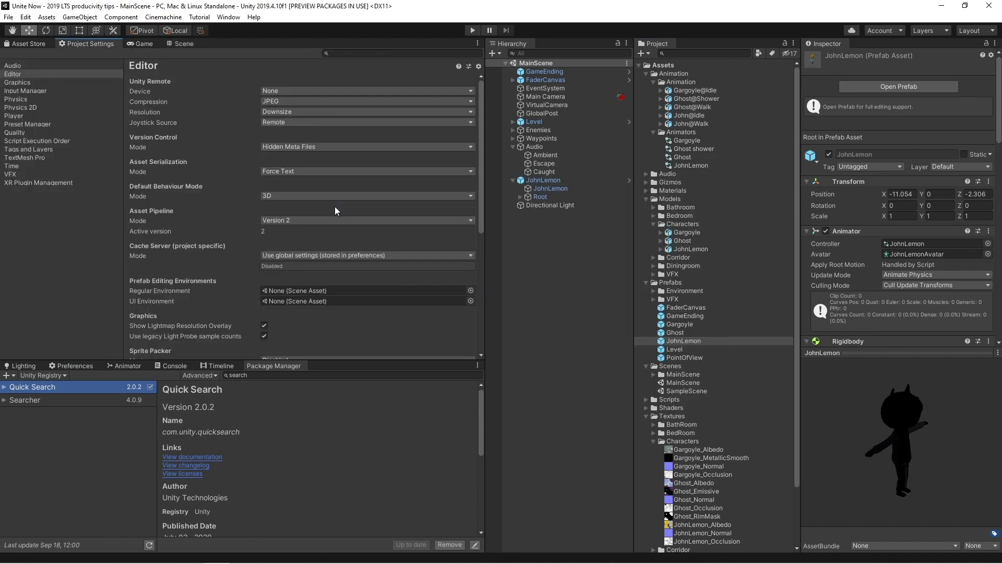
scroll(417, 130, down, 10)
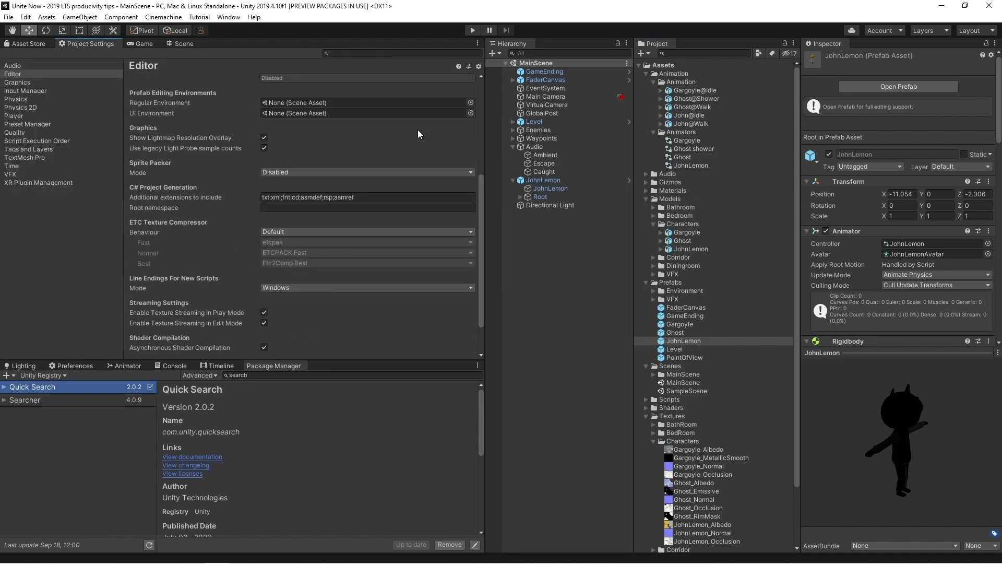
scroll(424, 136, down, 1)
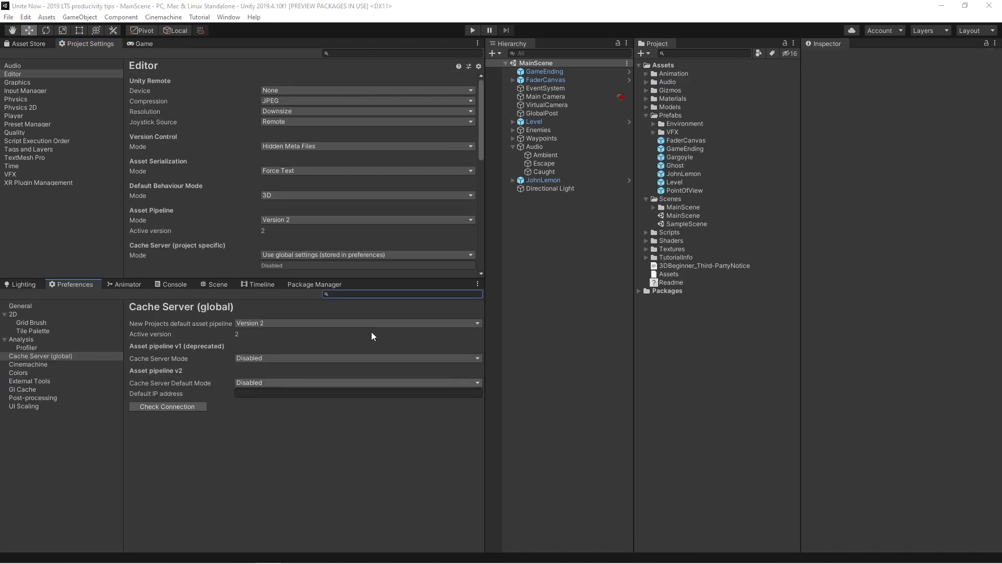
Find the Quick Search package by searching 'search' in Package Manager and install it
click(314, 284)
click(308, 295)
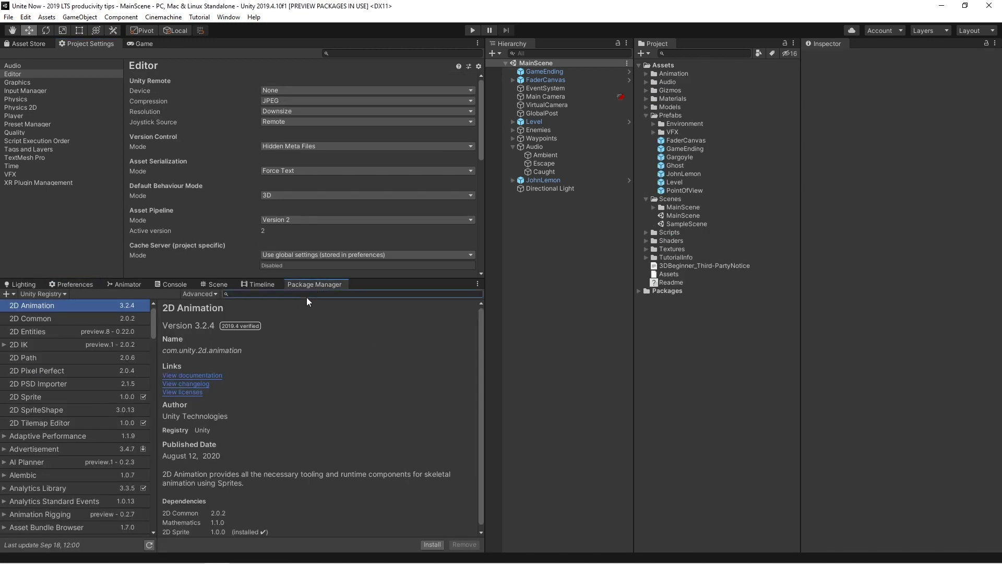
text(search)
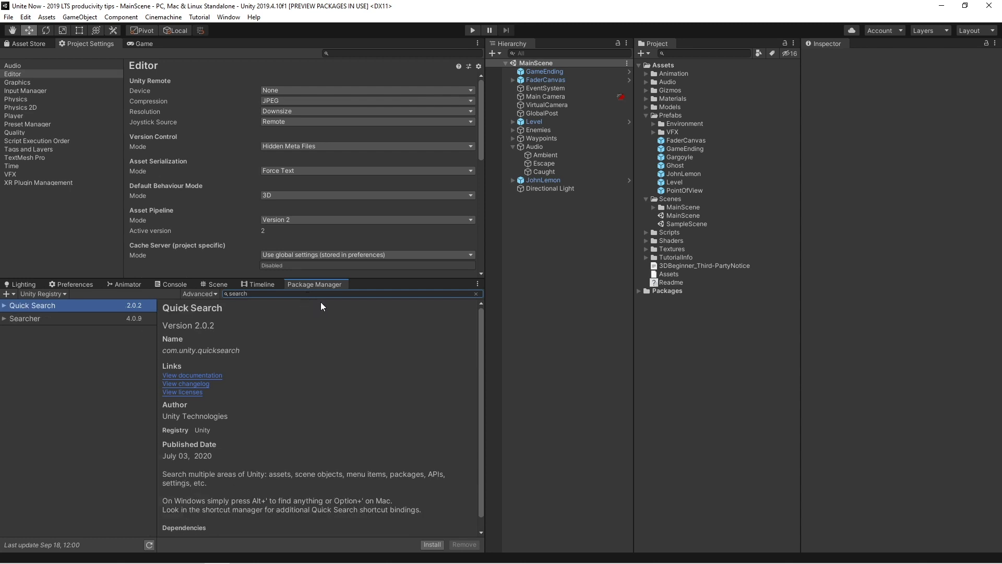
click(423, 543)
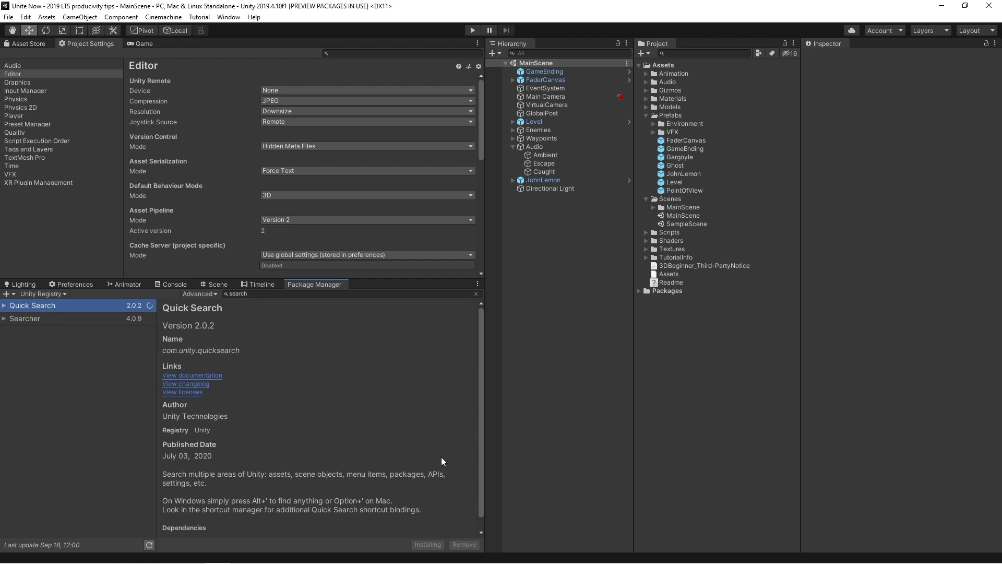
Run the Quick Search Setup Wizard with Small project size and Extended indexing, then finish
click(228, 17)
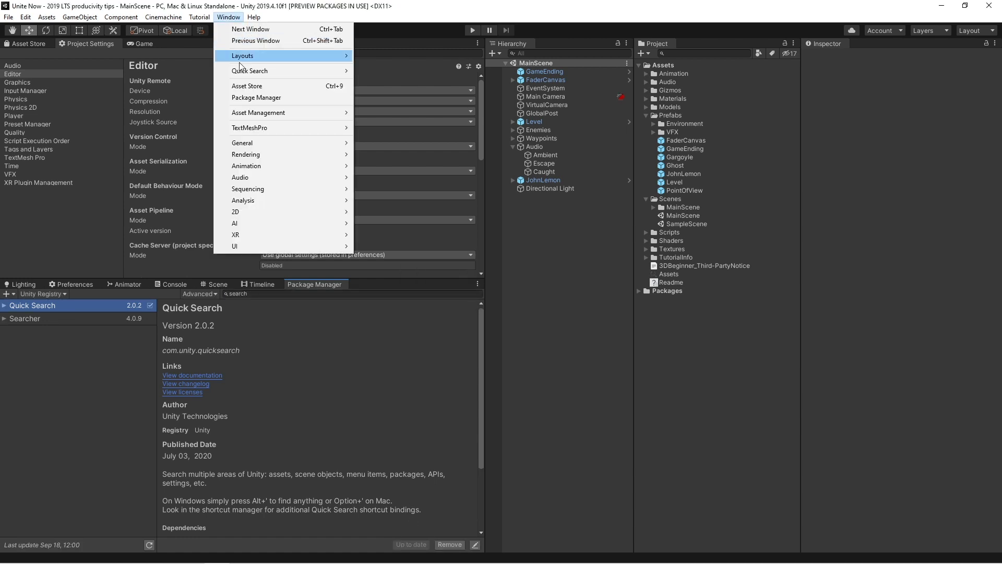
mouse_move(241, 71)
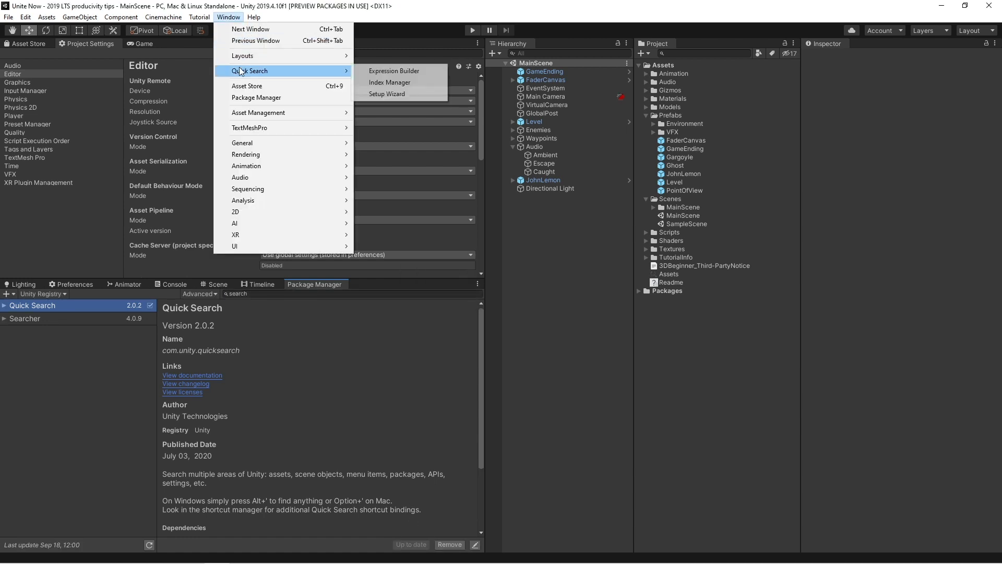
click(384, 95)
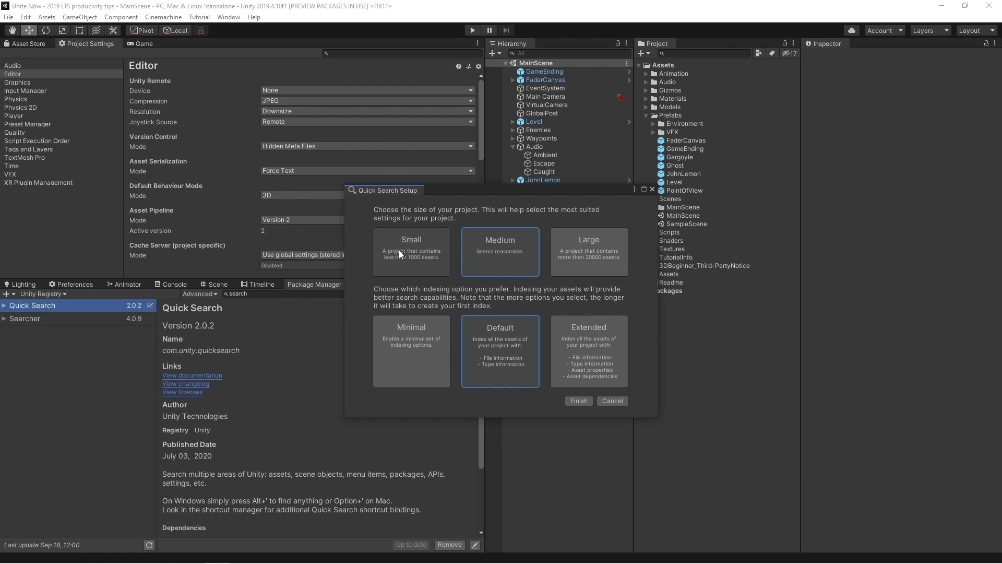
click(410, 262)
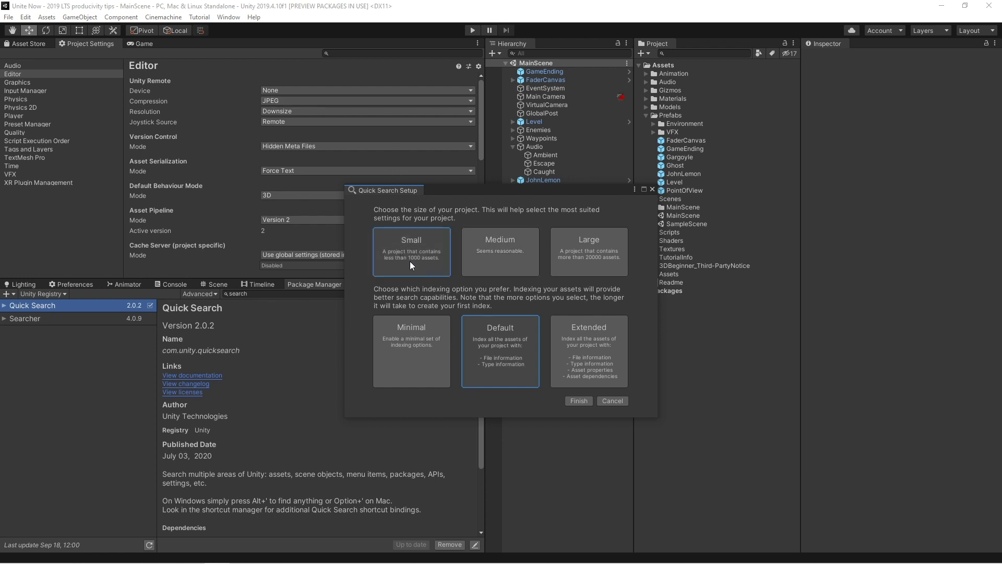
click(590, 373)
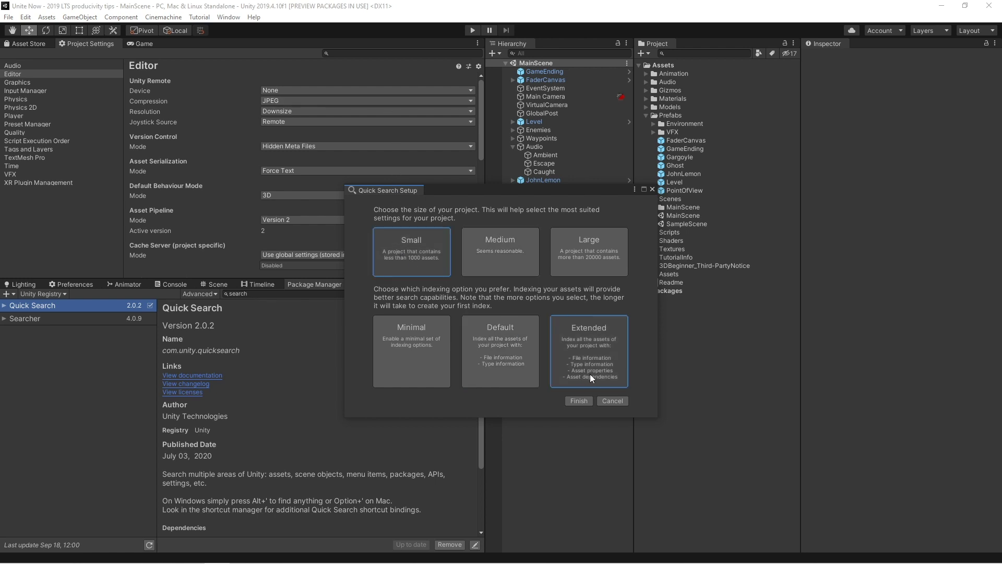
click(582, 402)
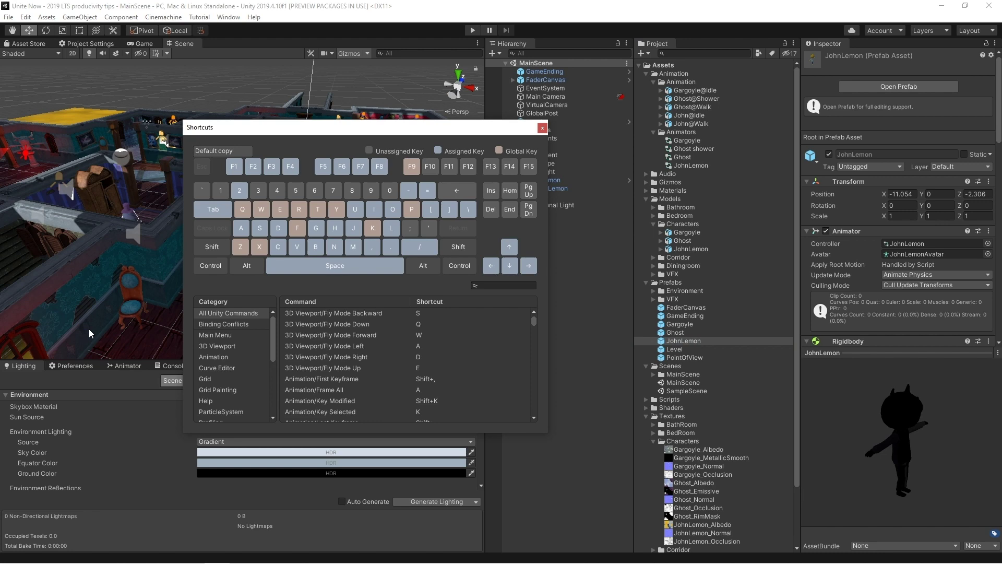
Close and reopen the Shortcuts manager from the Edit menu
key(Escape)
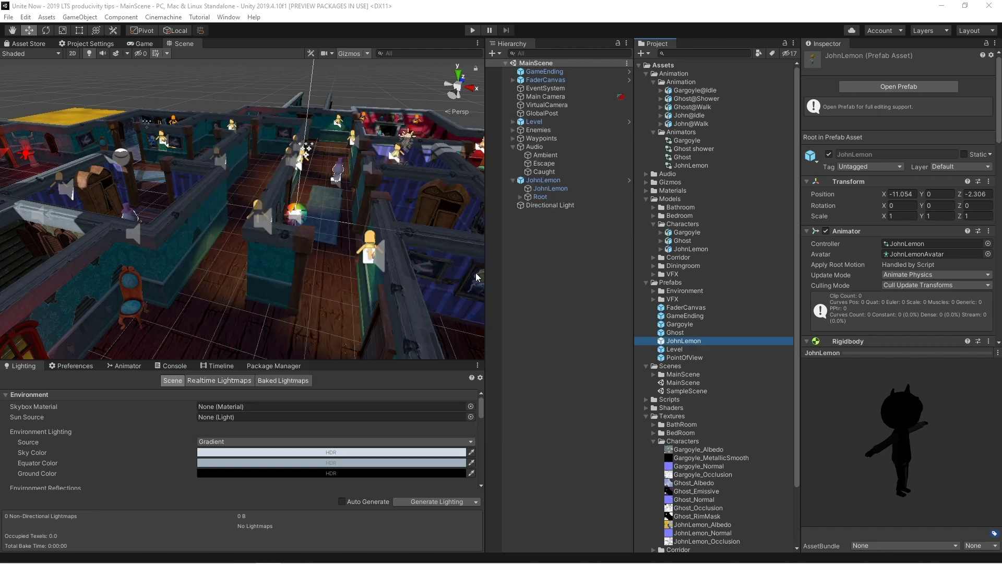
click(25, 17)
click(89, 334)
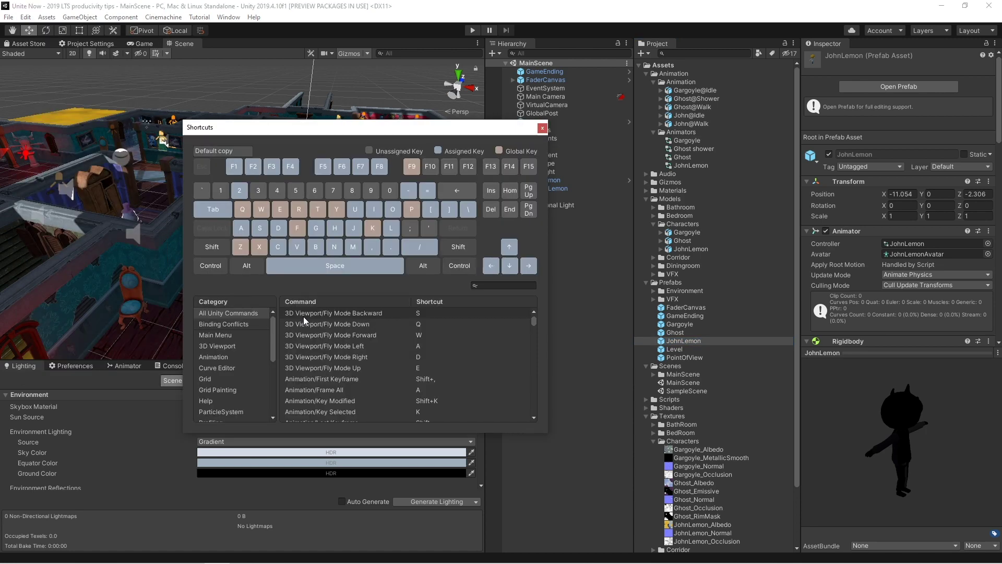
mouse_move(533, 321)
mouse_down()
mouse_move(534, 352)
mouse_move(534, 315)
mouse_up()
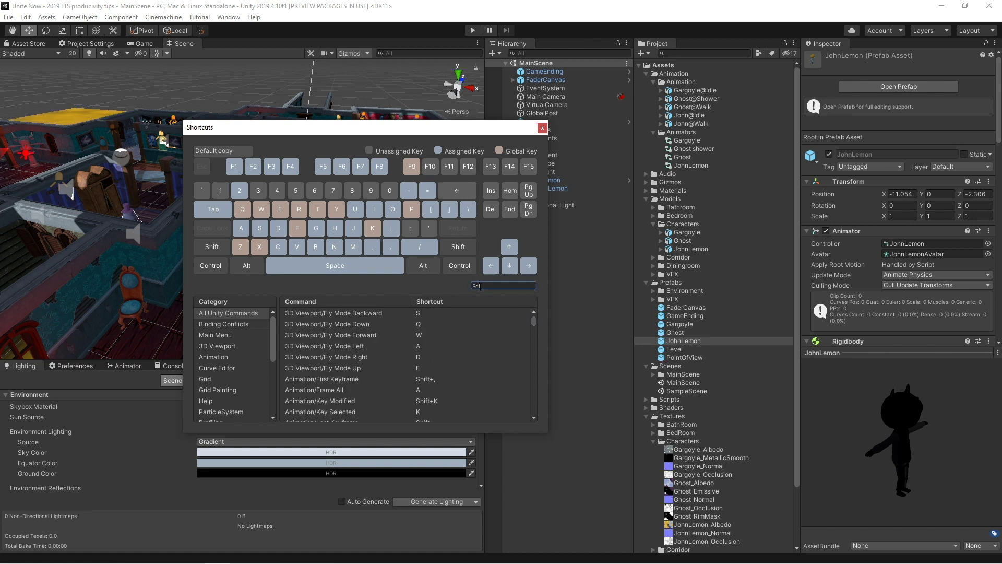
Filter shortcuts by 'quick' and the Help category to view Quick Search's binding, then close
click(479, 285)
text(quick)
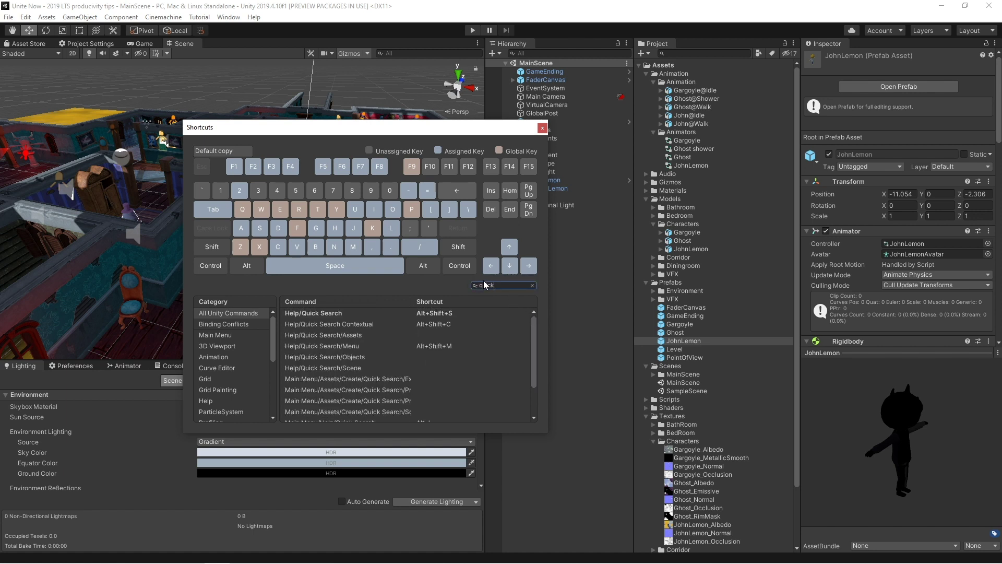
click(431, 315)
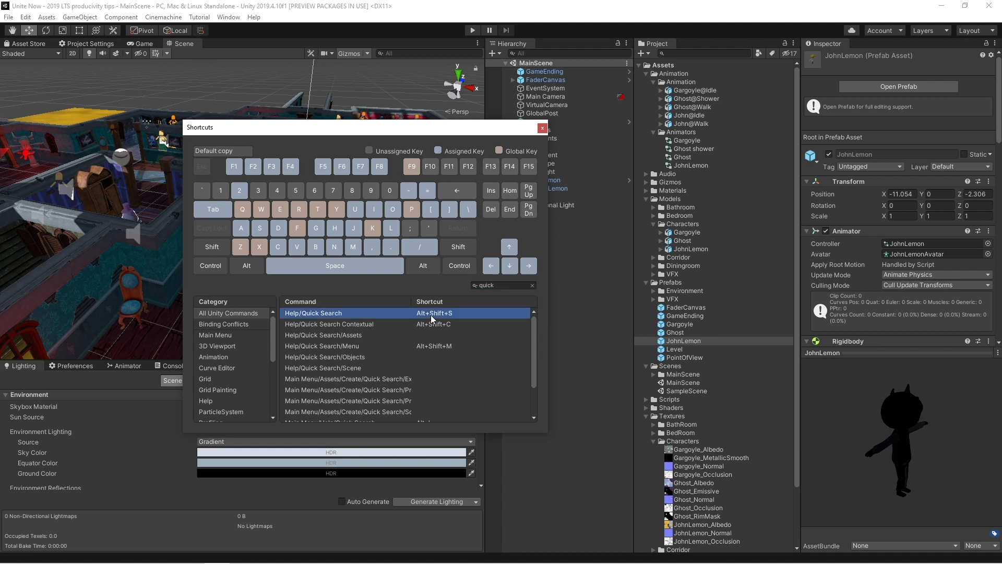
click(246, 399)
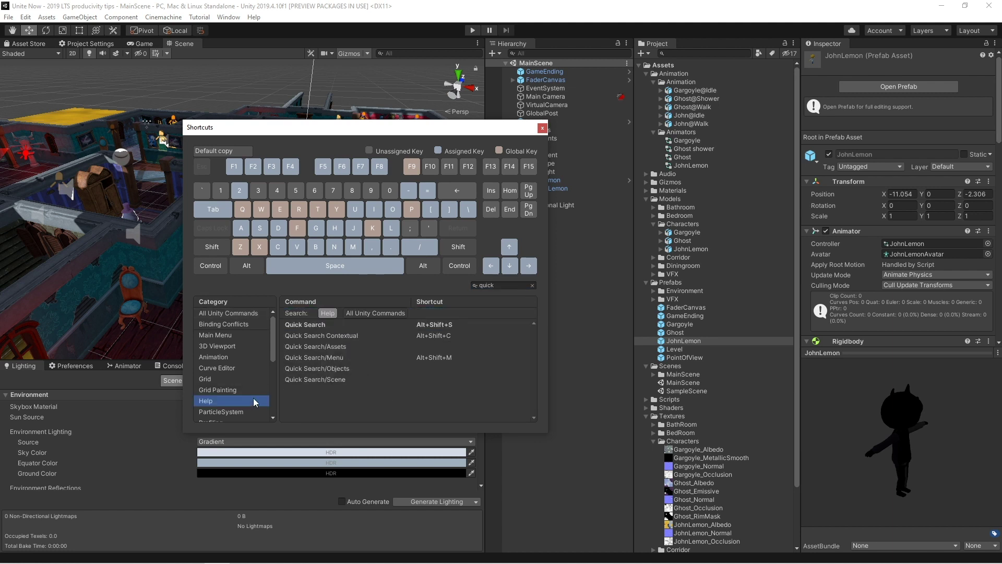
click(377, 325)
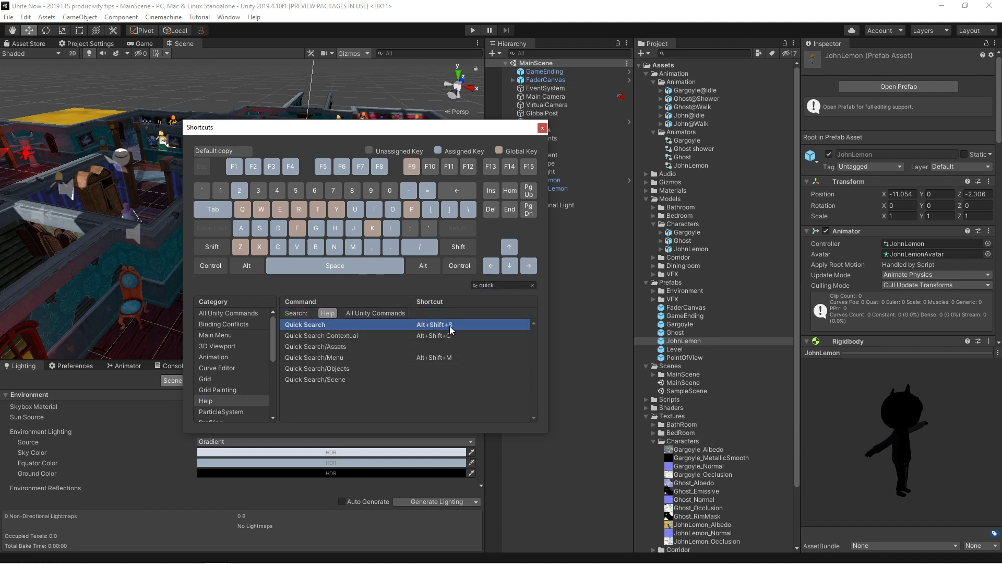
key(alt)
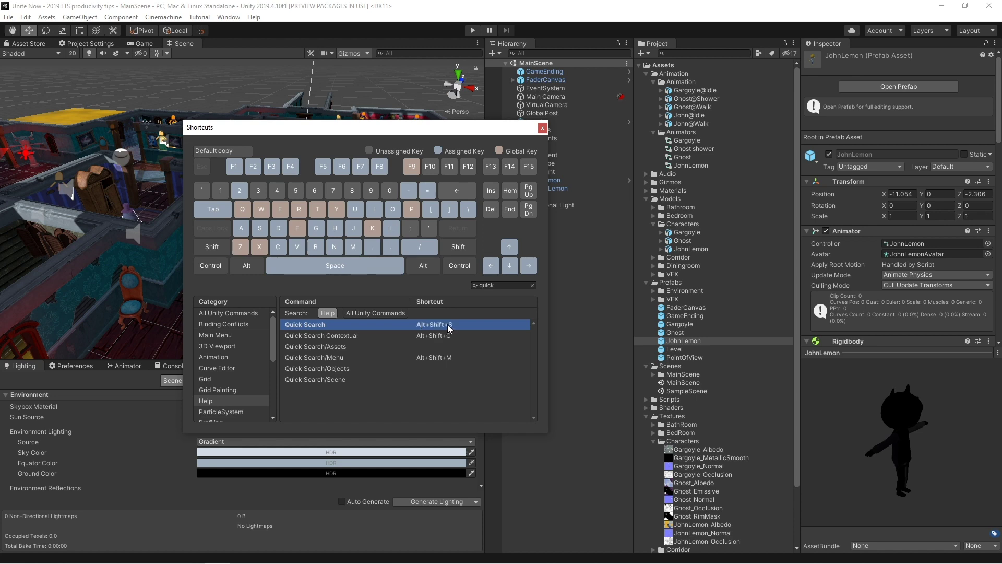
click(542, 128)
key(alt)
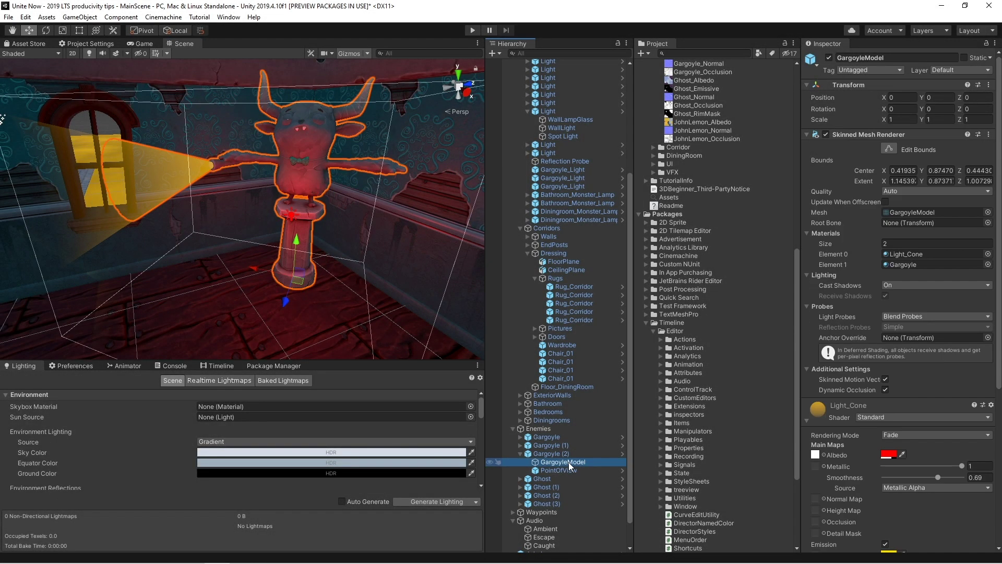
Re-enable emission on the Light_Cone material and set its emission colour to blue (0, 82, 255)
scroll(878, 336, down, 4)
scroll(878, 337, down, 2)
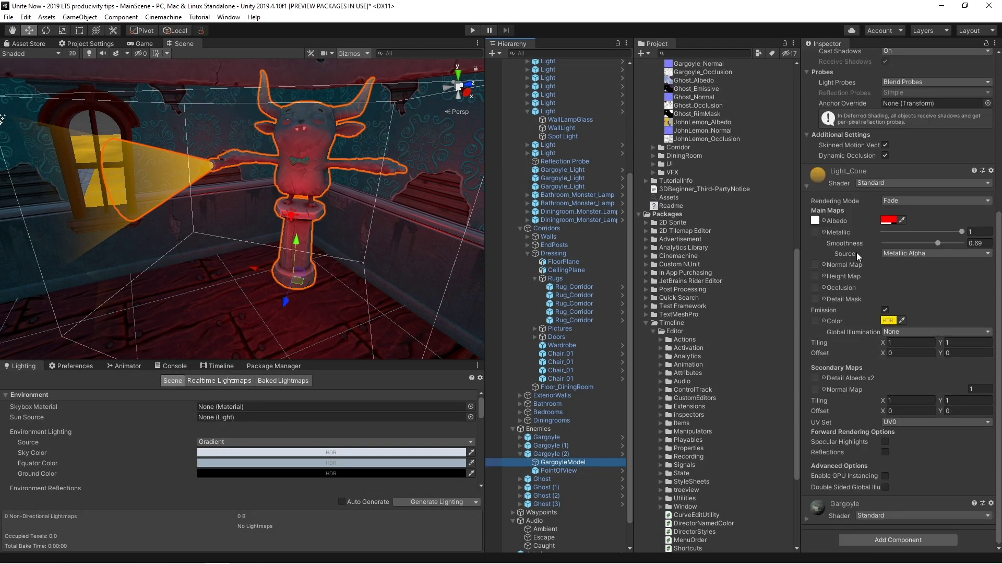
click(885, 310)
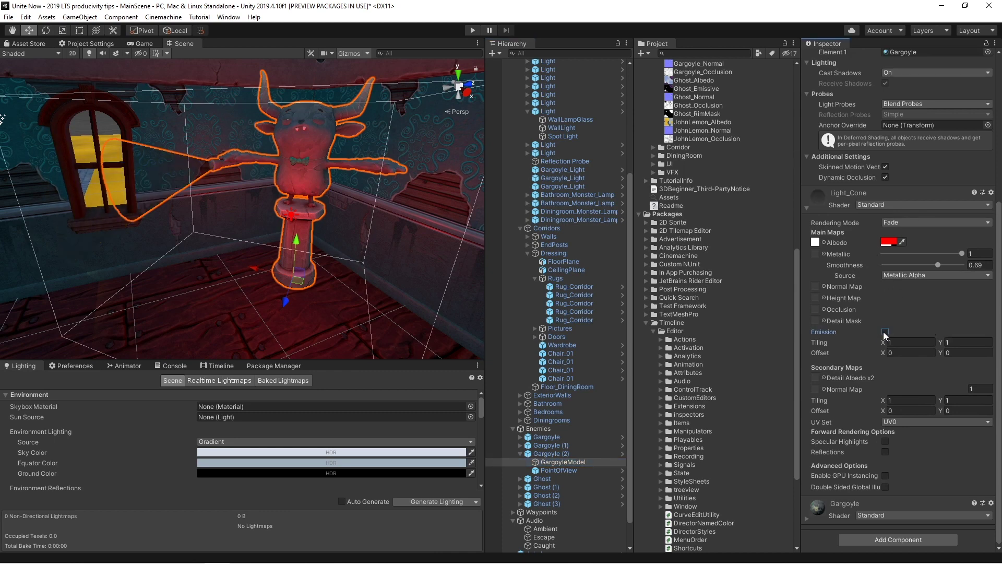
click(885, 332)
click(888, 343)
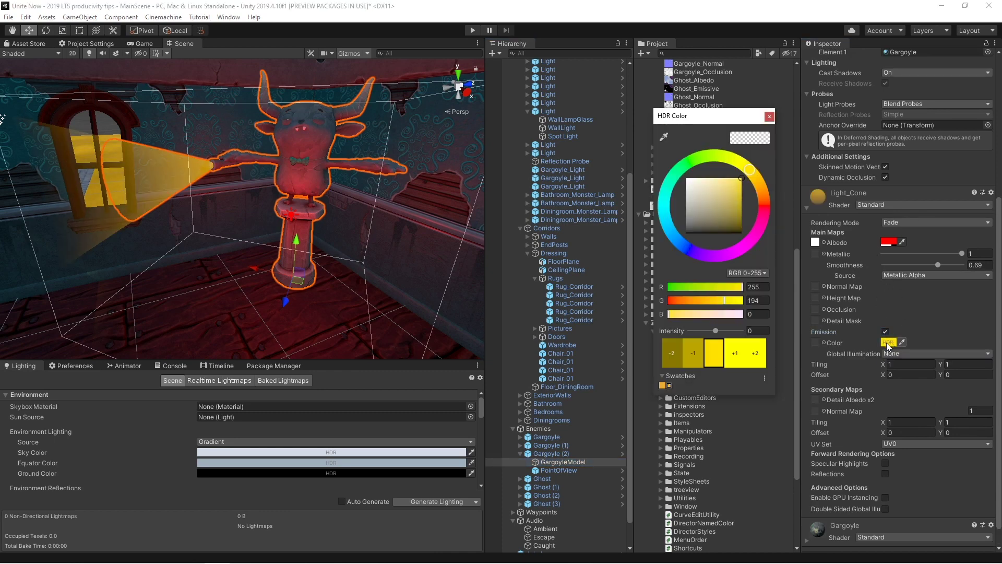
drag(750, 173, 675, 240)
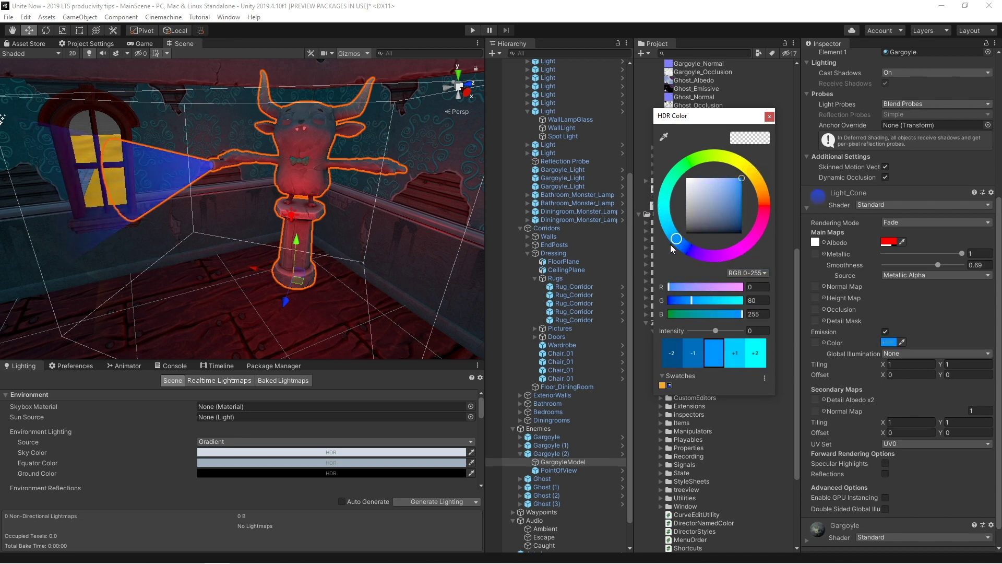
click(768, 117)
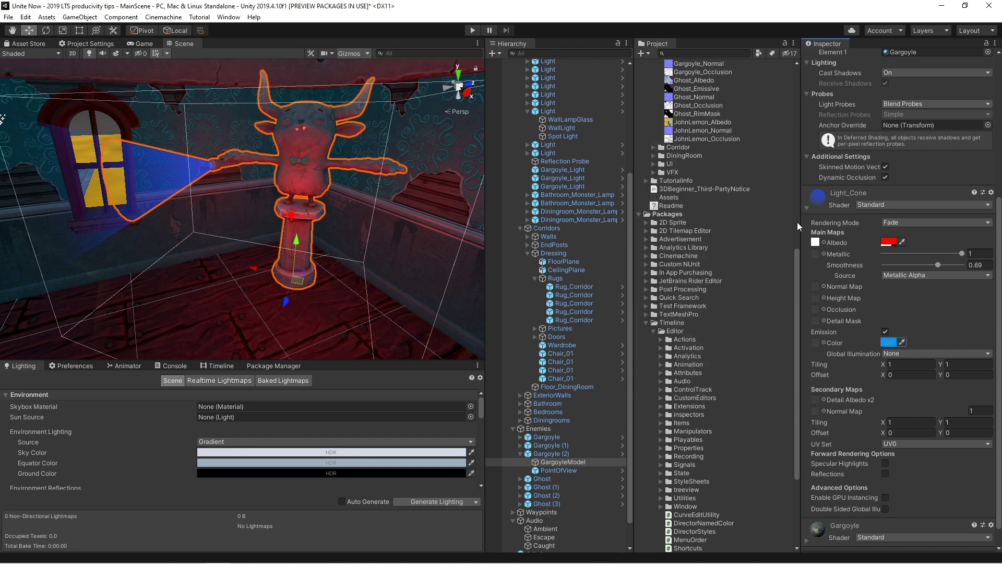
click(982, 193)
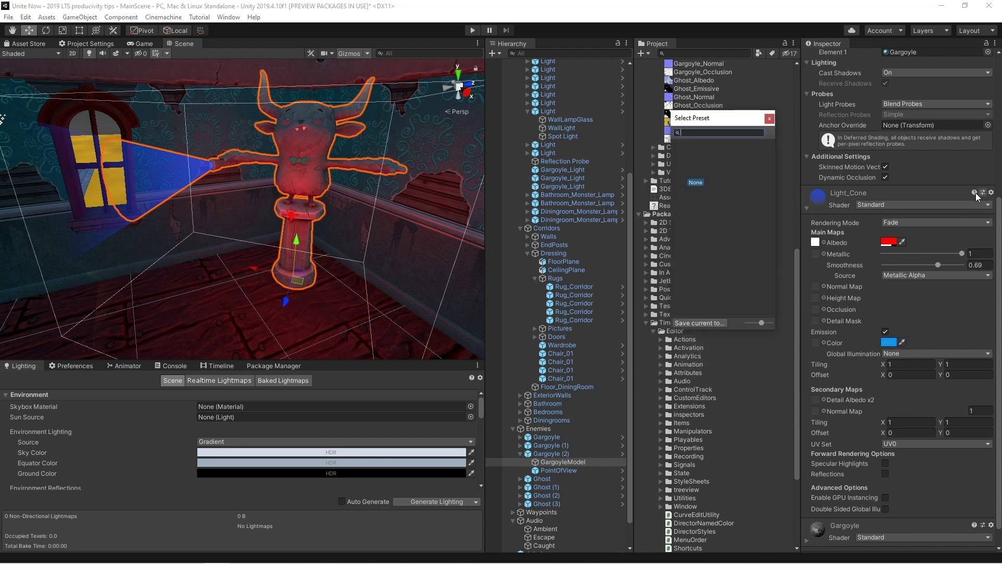
Save the current material settings as a new preset named 'LightEffect'
click(714, 322)
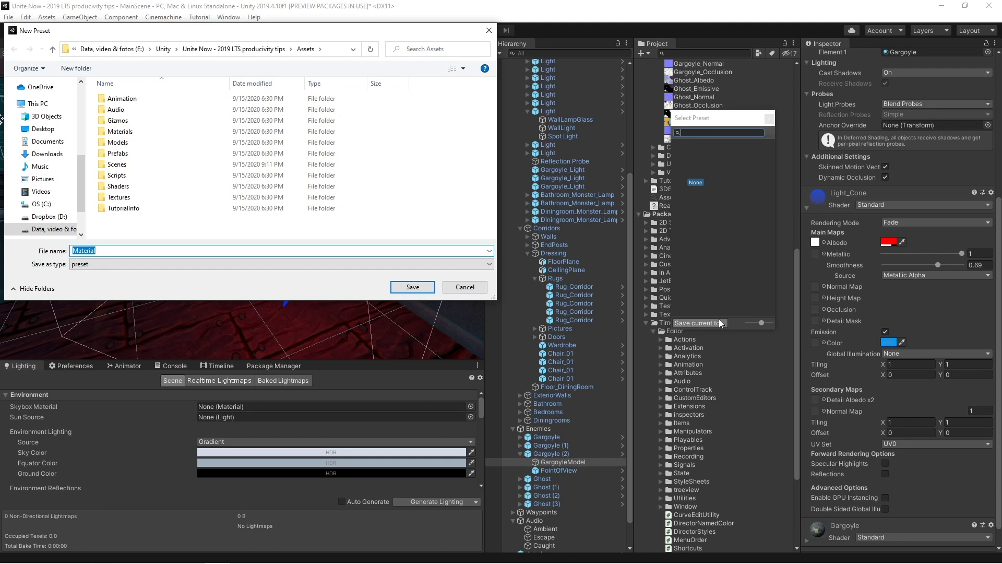
text(LightEffect)
key(Return)
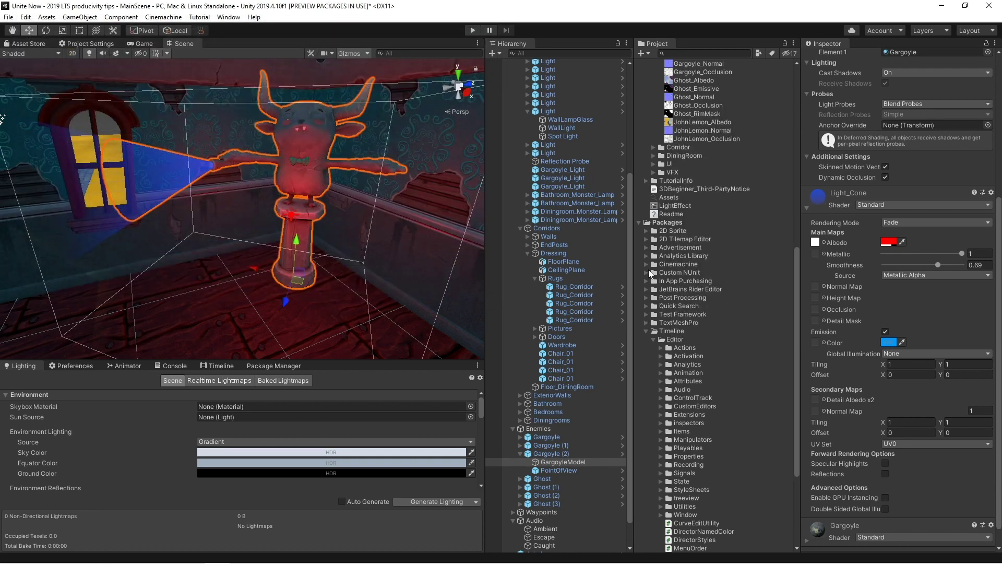
scroll(328, 216, down, 5)
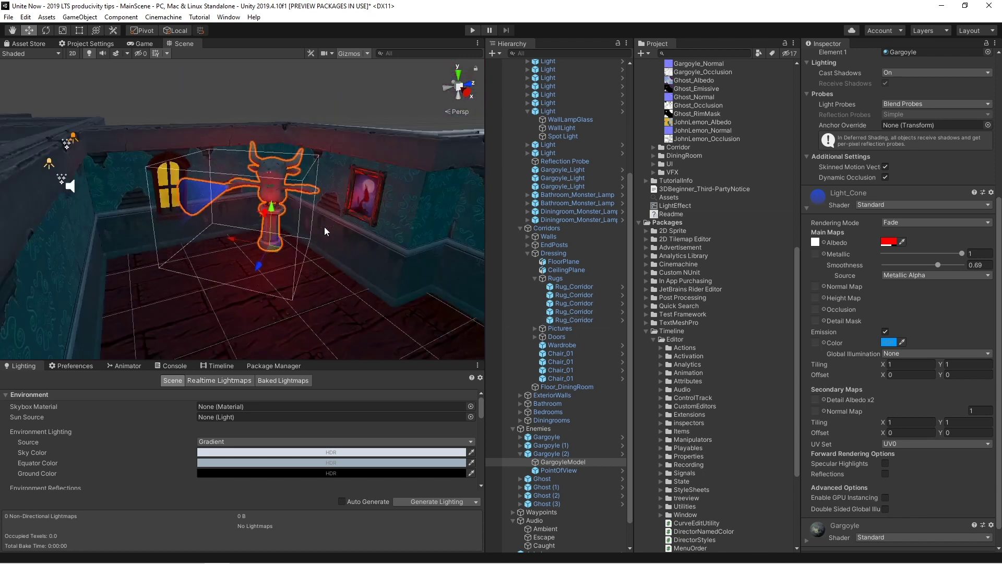
alt+drag(325, 227, 86, 275)
scroll(86, 275, up, 5)
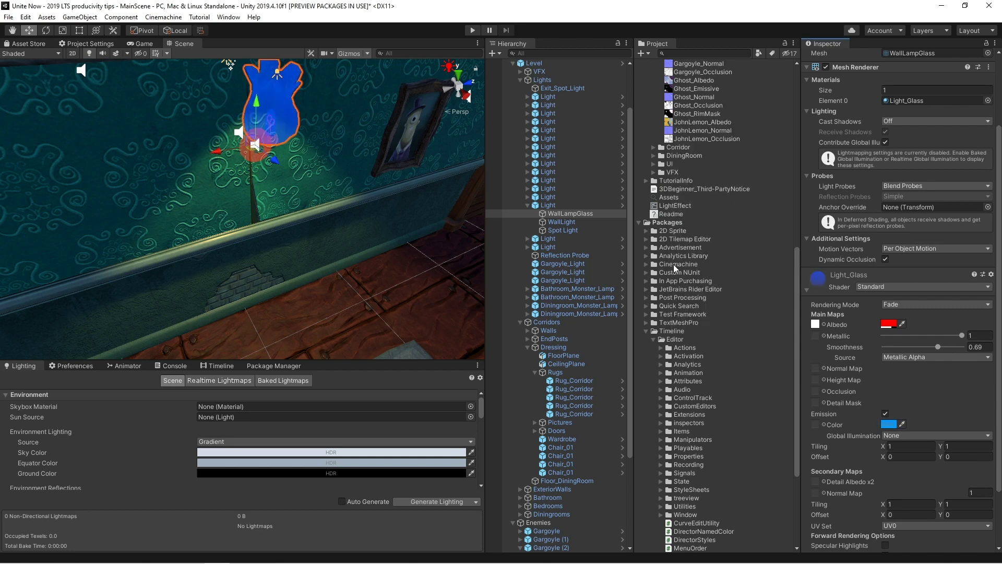
scroll(404, 186, down, 5)
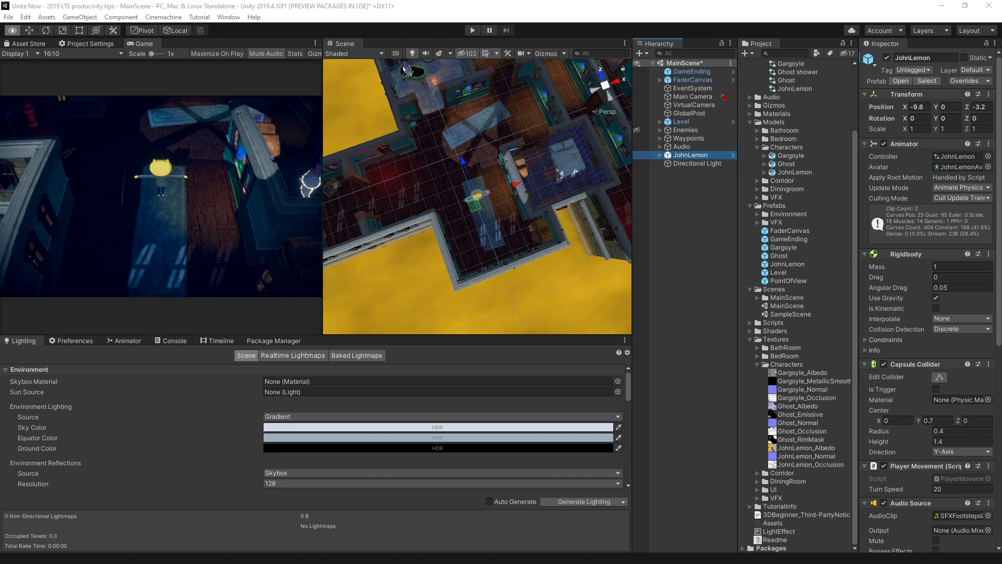
Unhide everything, then hide JohnLemon and the Enemies group and enable Scene visibility
key(alt+shift+h)
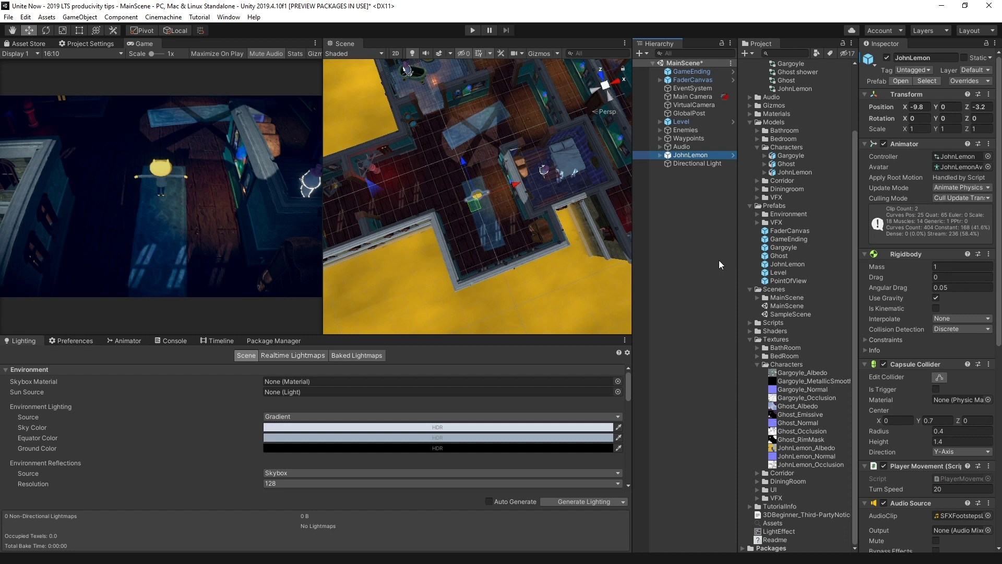
click(639, 158)
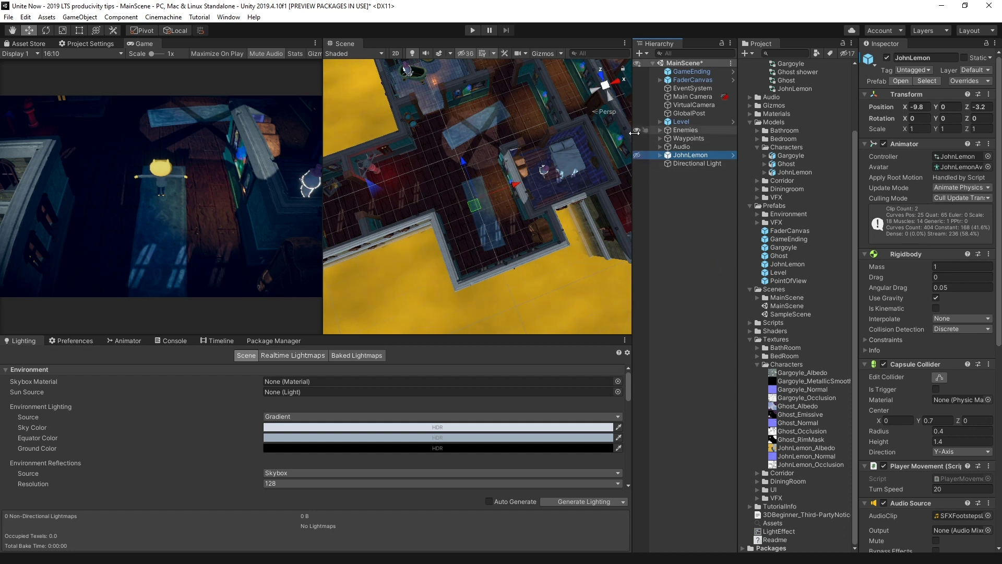
click(639, 128)
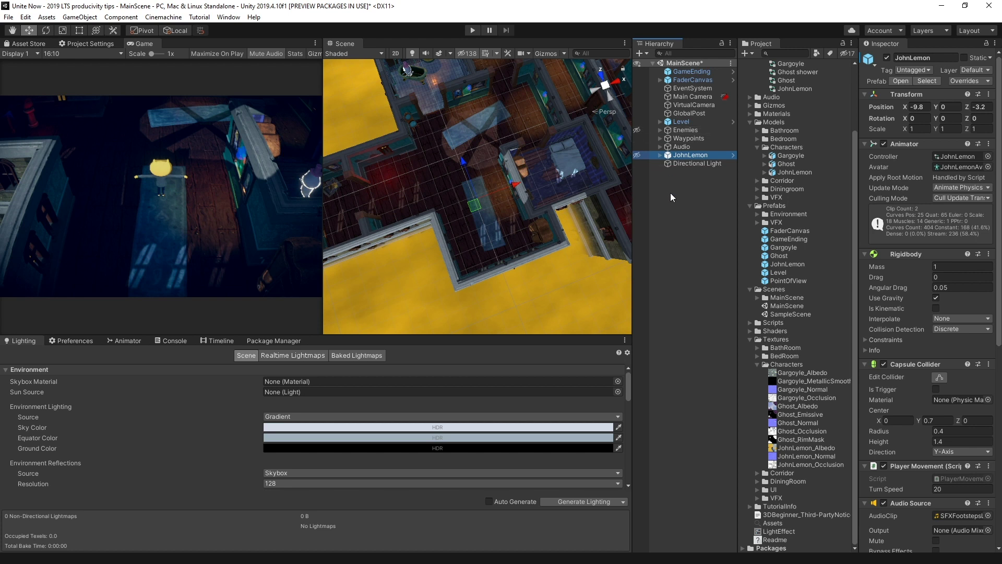
click(471, 57)
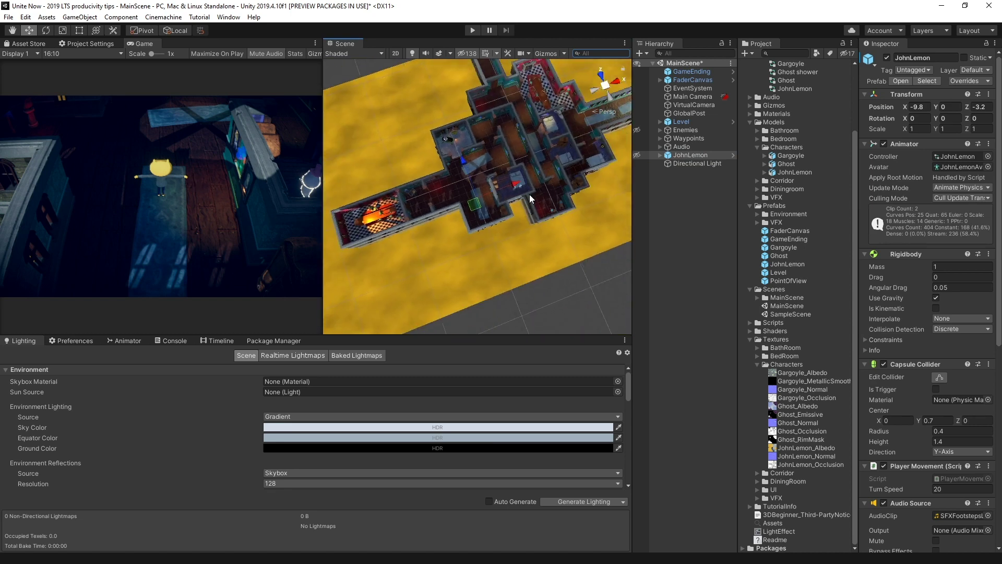
scroll(192, 188, up, 2)
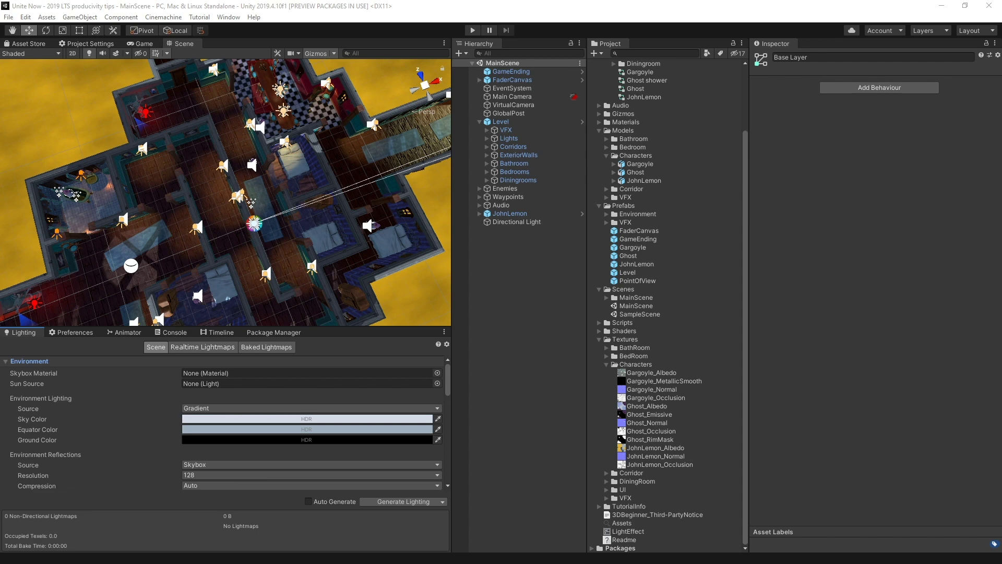
Open Project Settings > Editor and expand the Asset Pipeline Mode dropdown
click(71, 333)
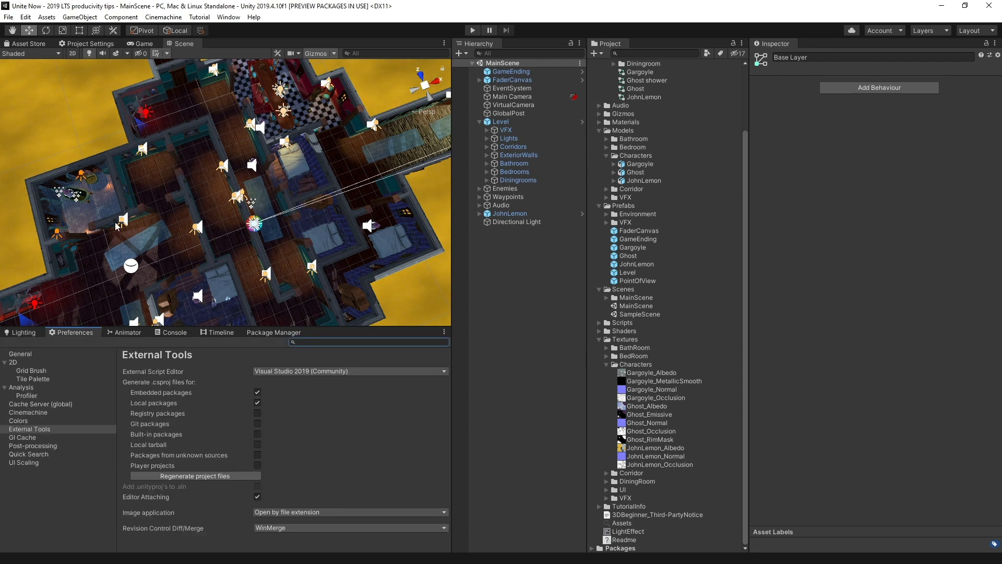
click(24, 19)
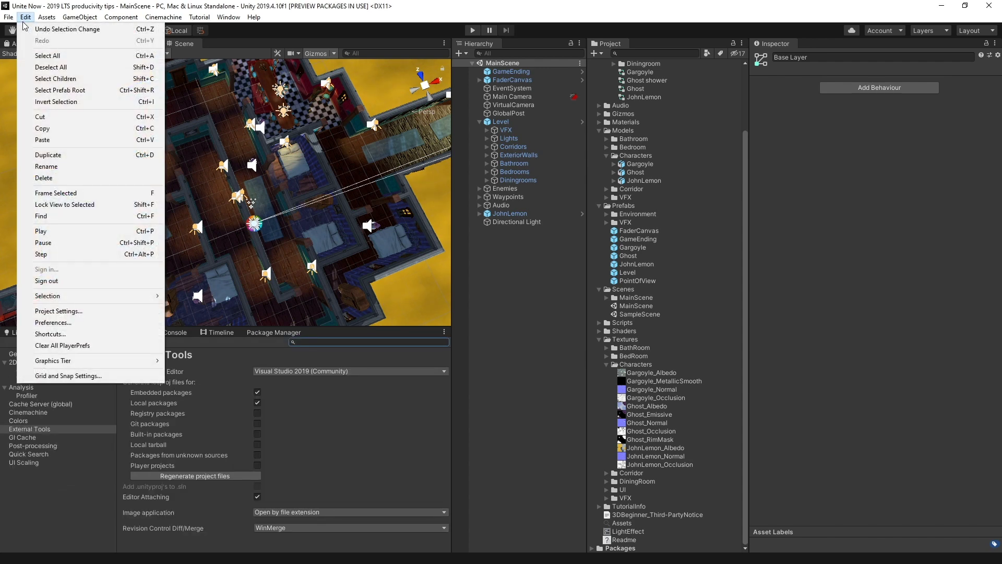
click(78, 311)
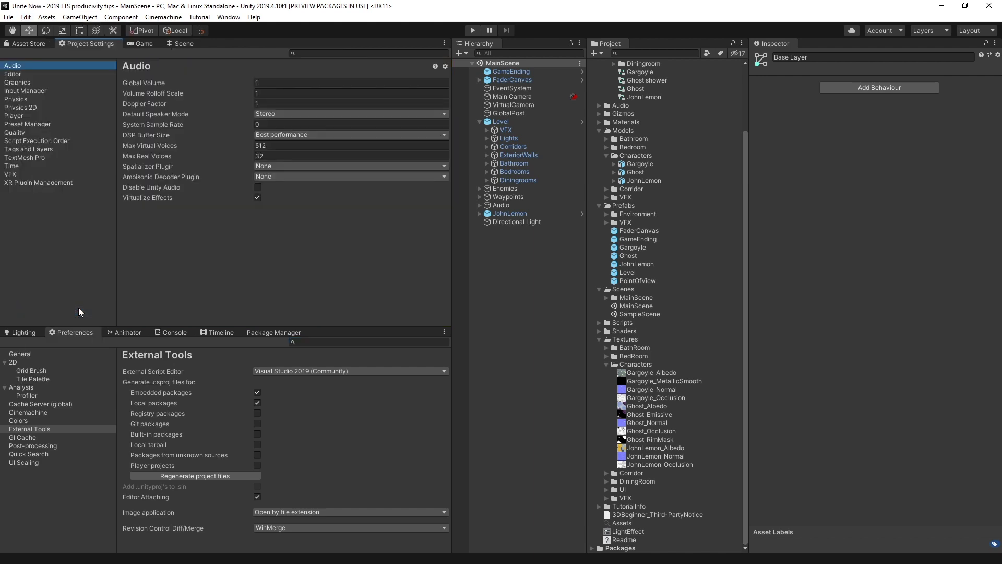
click(23, 73)
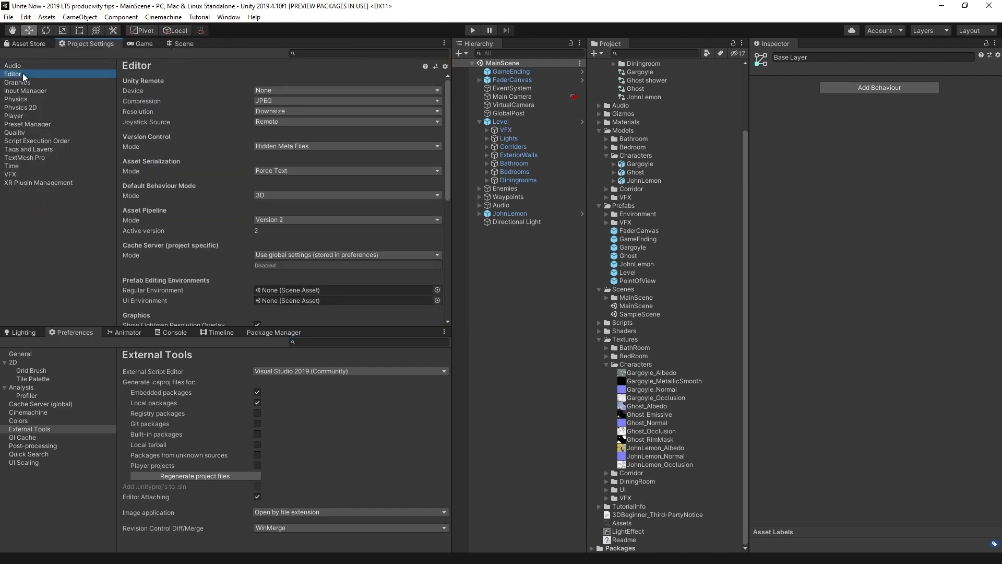
click(297, 220)
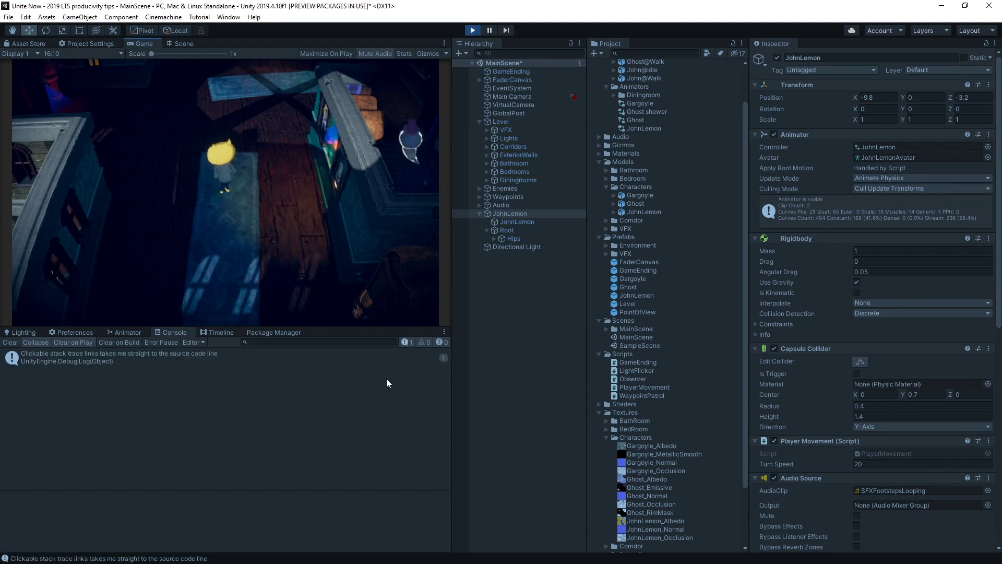
Jump from the log entry's stack trace to PlayerMovement.cs line 20 in Visual Studio, then return to Unity
click(115, 363)
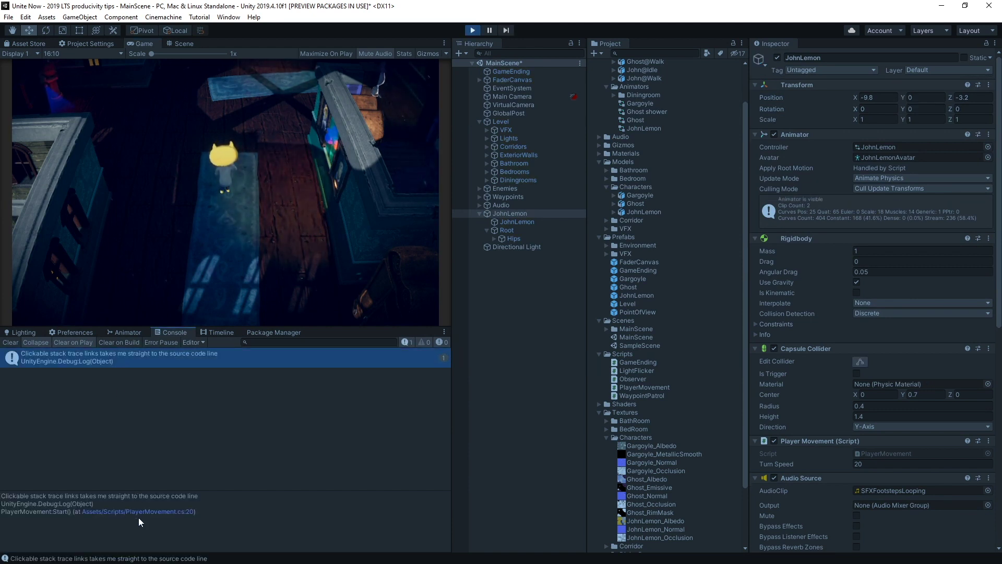
click(126, 511)
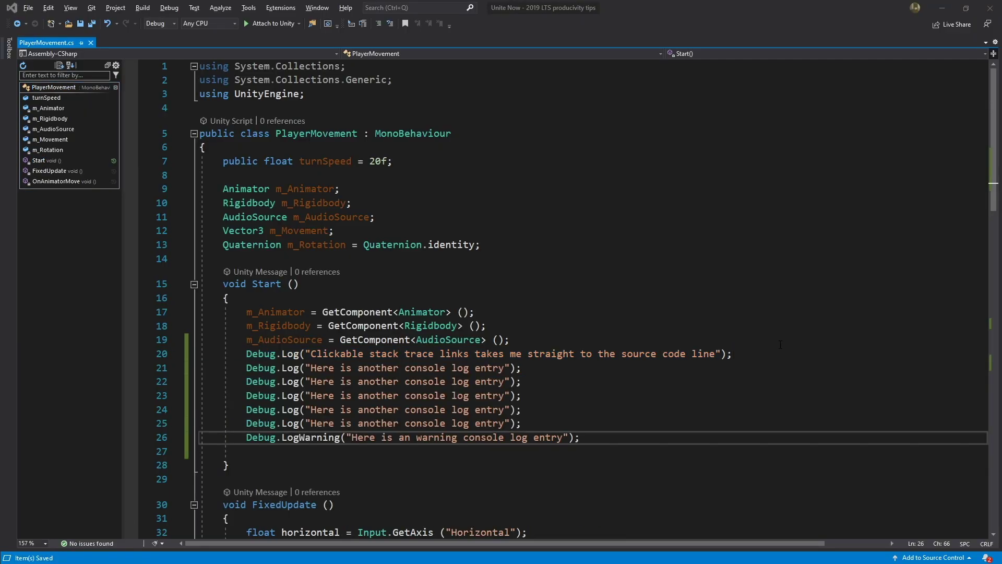
key(alt+Tab)
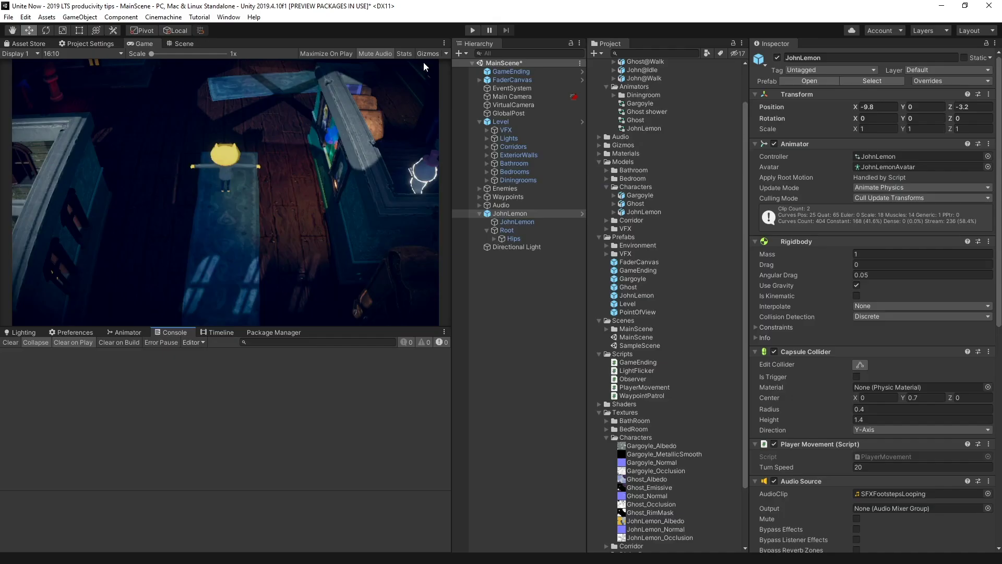
Play the game again and filter the Console with 'warn' to show only the warning
click(473, 30)
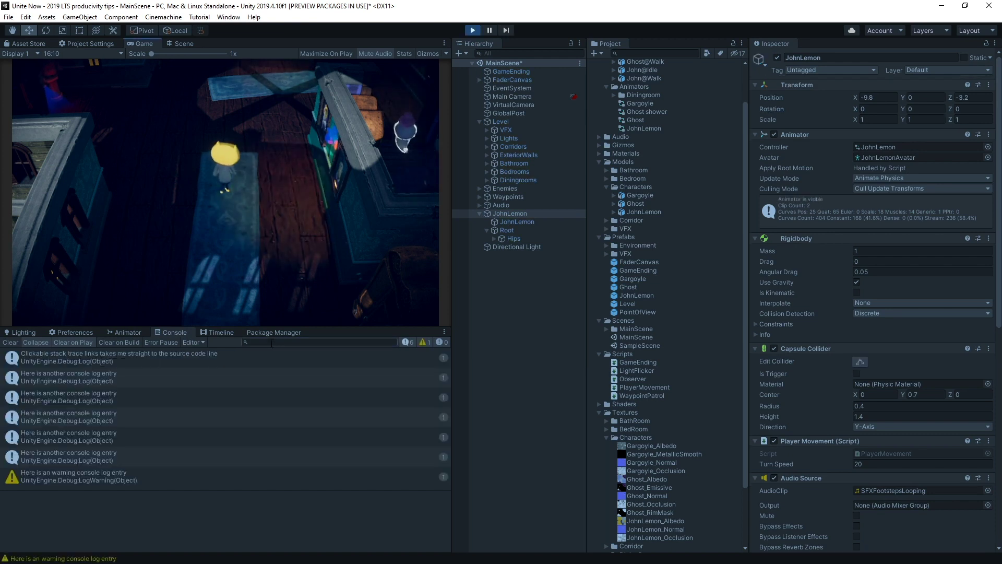
text(warn)
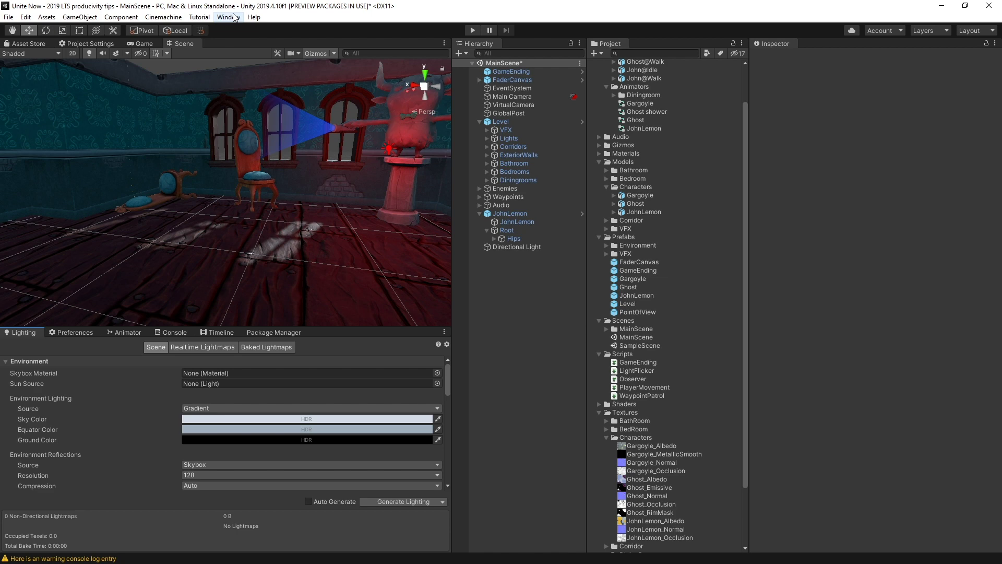
Update the Visual Studio Code Editor package to 1.2.2 in the Package Manager
click(228, 16)
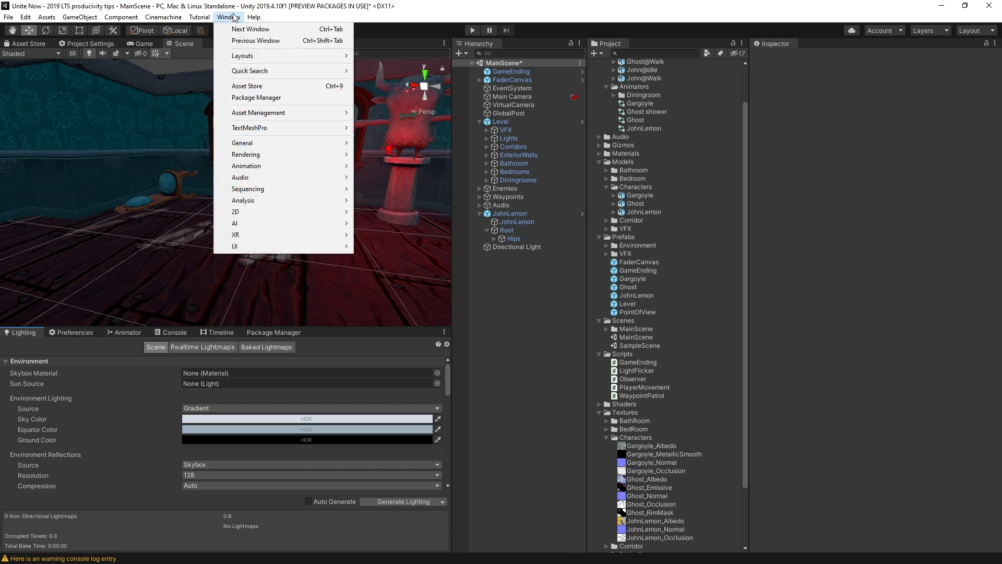
click(264, 99)
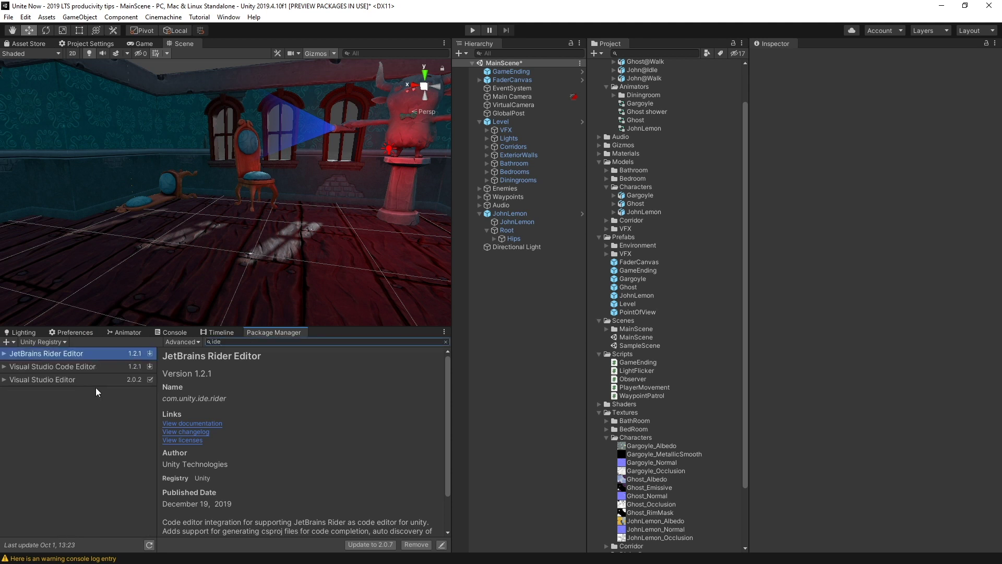
click(78, 366)
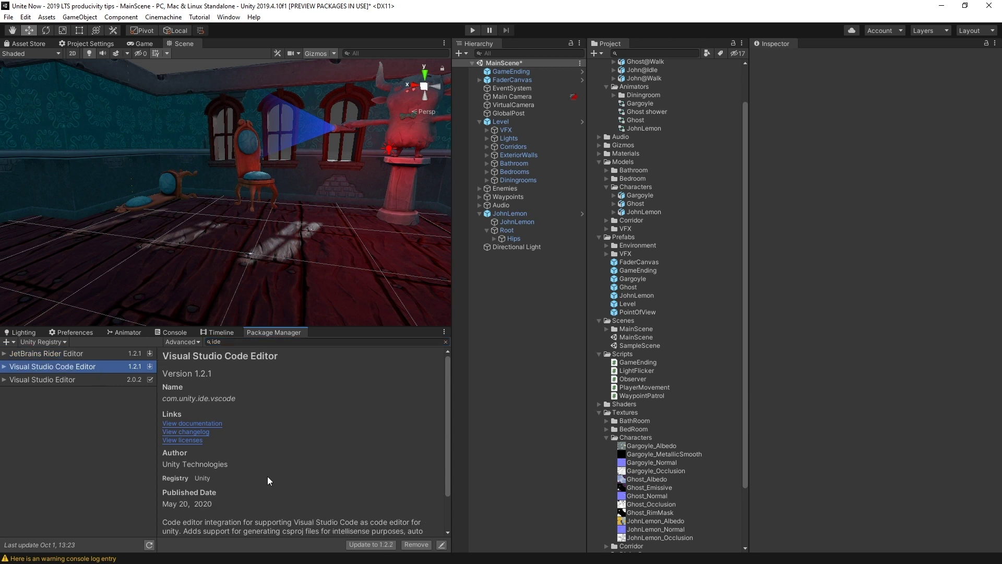
click(364, 545)
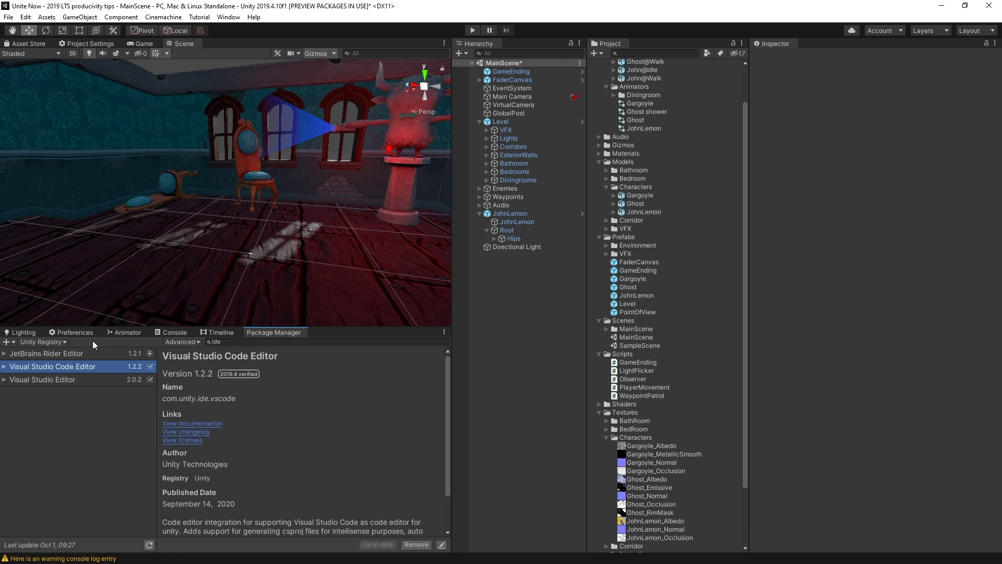
Review the External Script Editor choices under Preferences > External Tools
click(76, 333)
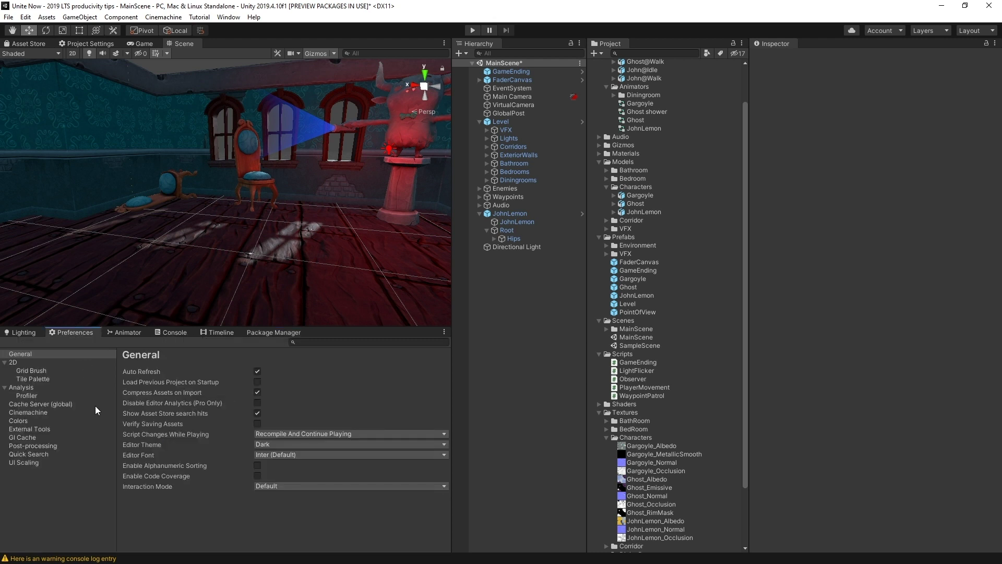
click(48, 431)
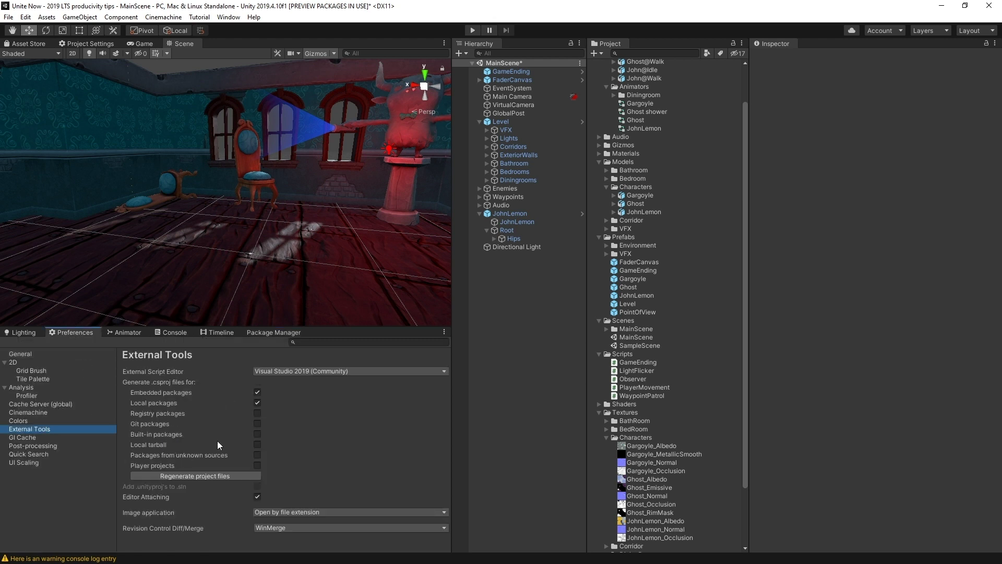
click(362, 371)
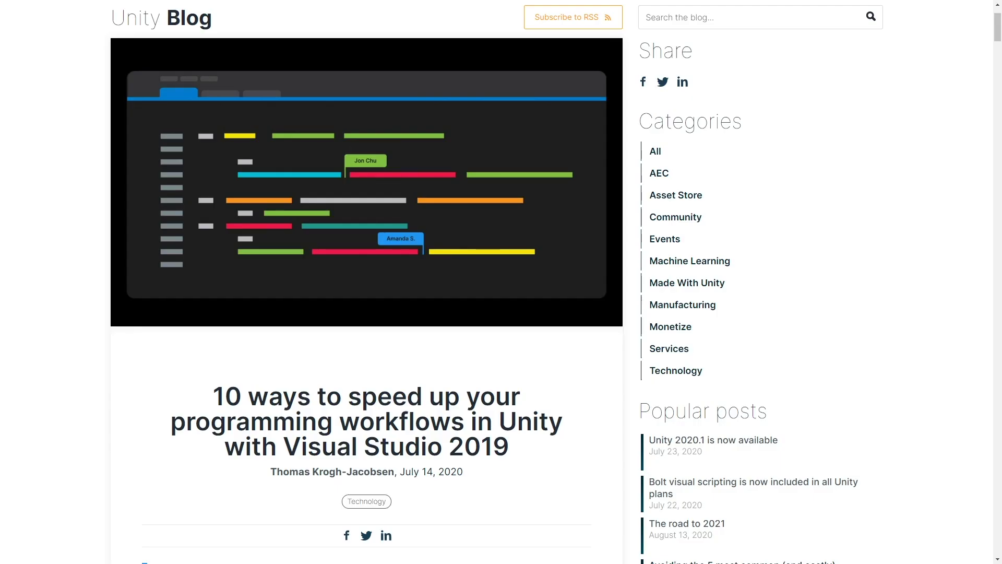
Leave the full-screen blog post and switch to the Unite Now profiling intro page
scroll(938, 271, up, 2)
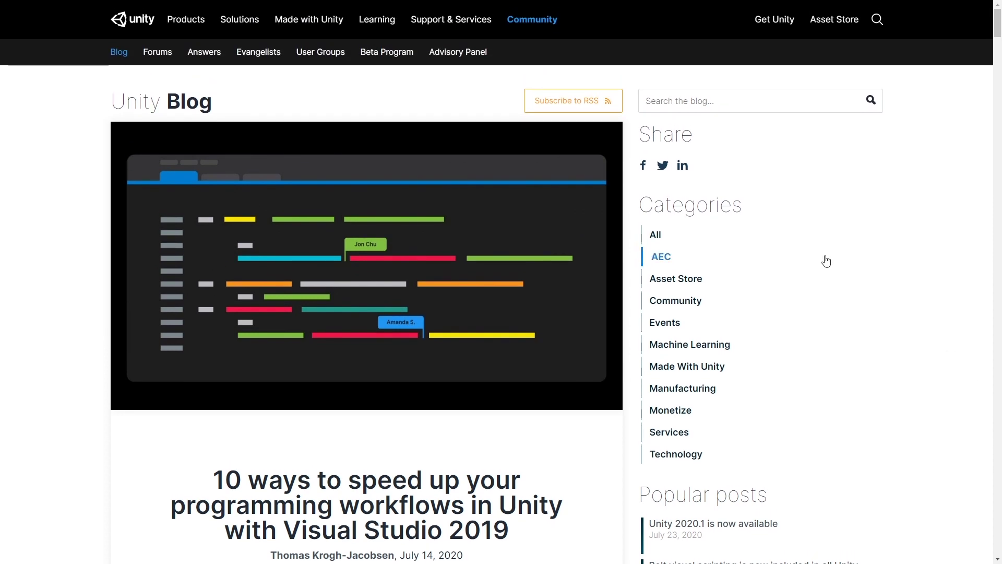
key(F11)
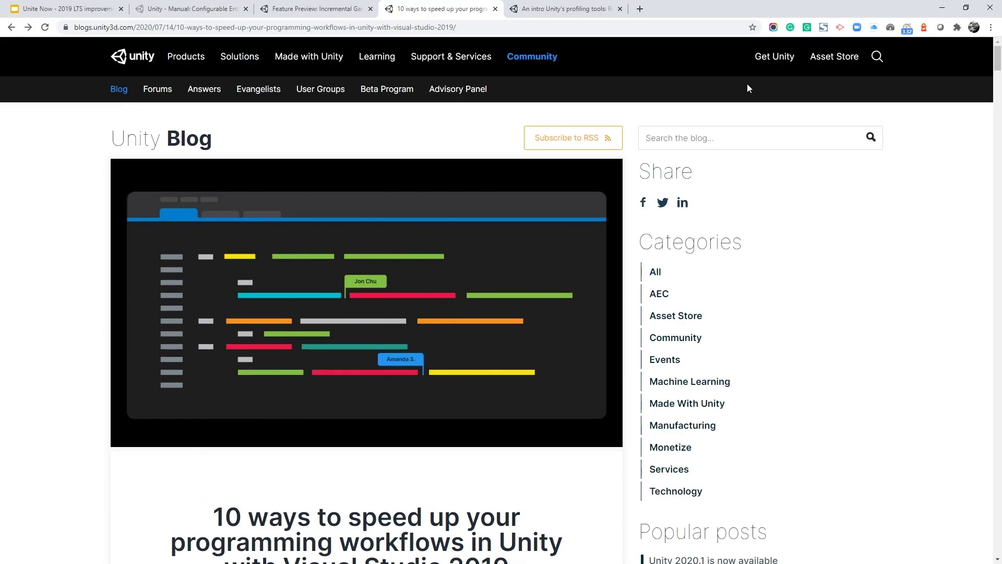
click(566, 8)
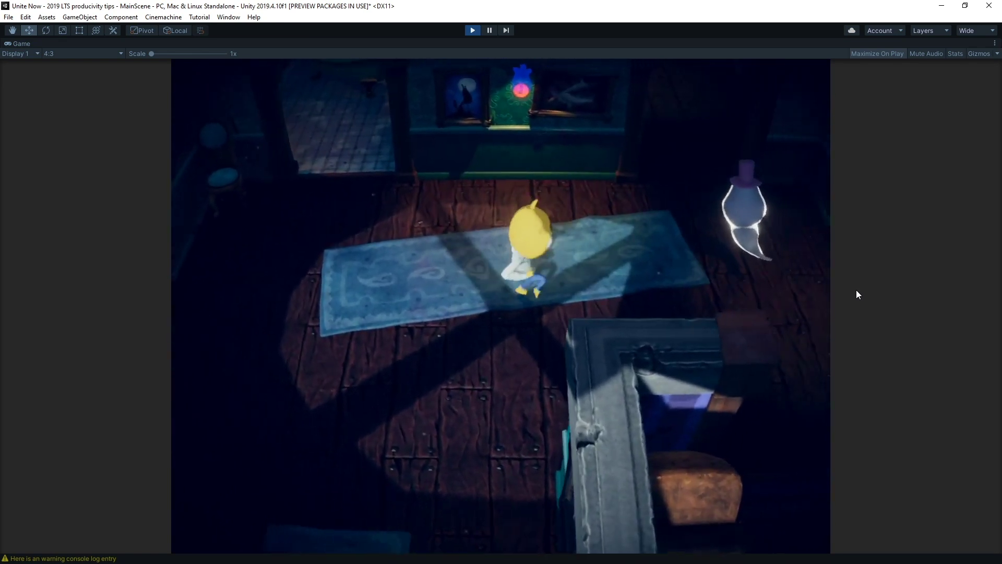
Exit Play mode with Ctrl+P so the maximized Game view docks again
key(ctrl+p)
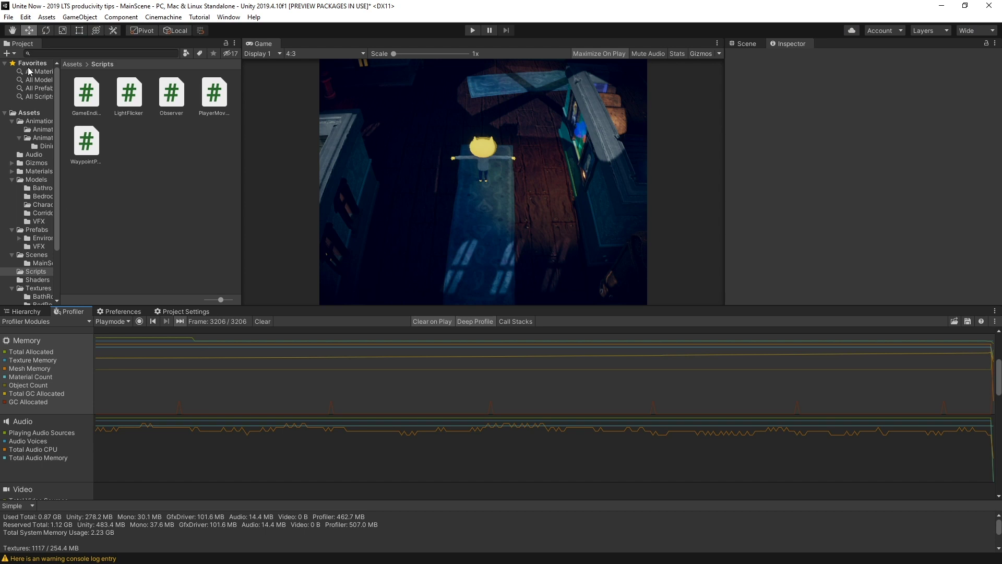
Tick Use incremental GC under Project Settings > Player > Other Settings > Configuration
click(25, 16)
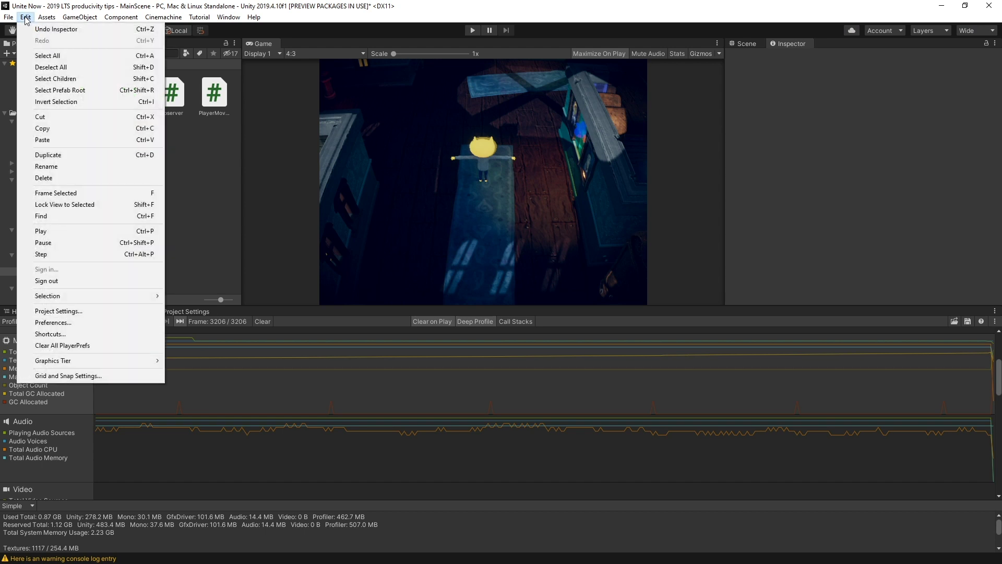
click(58, 310)
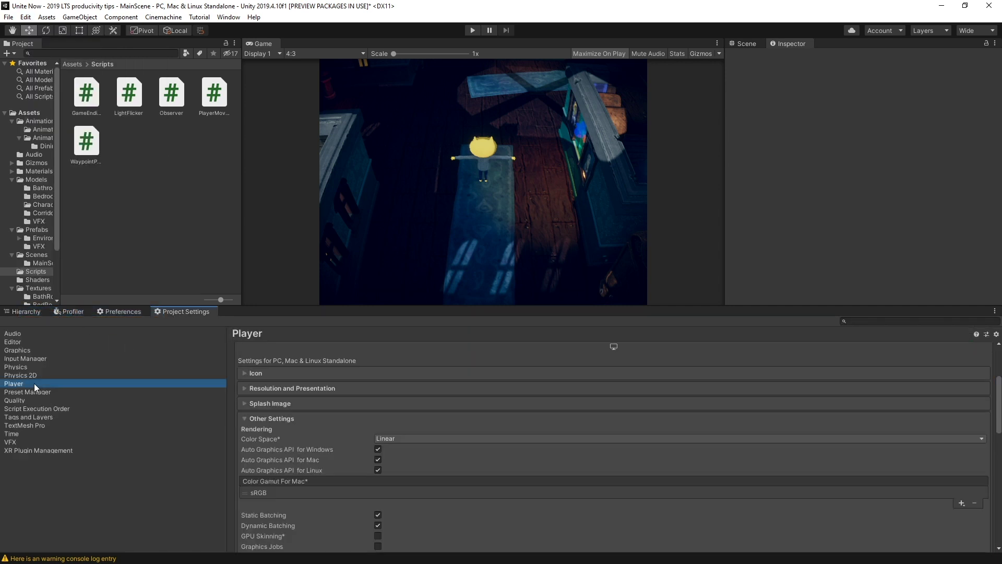
scroll(402, 406, down, 10)
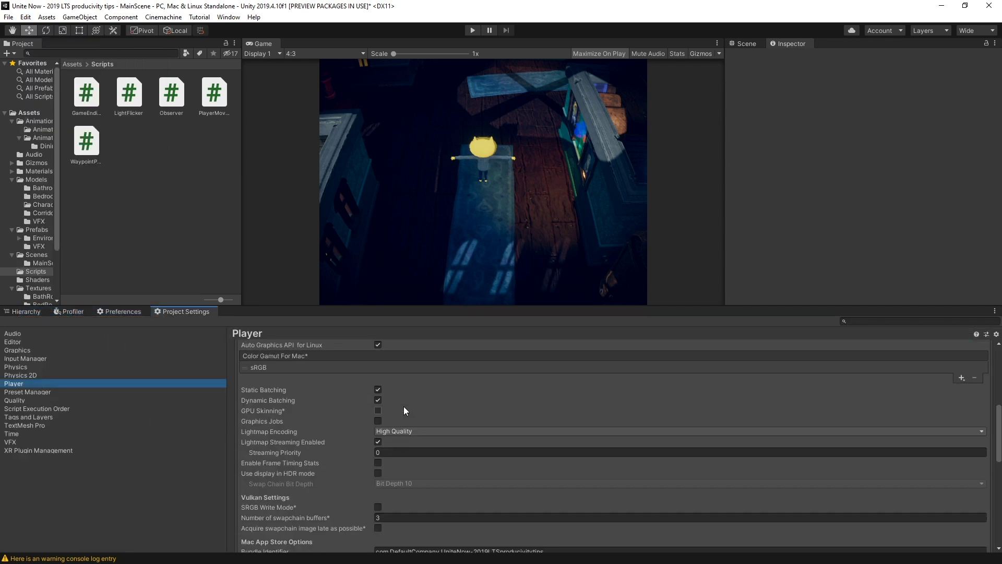
scroll(416, 413, down, 3)
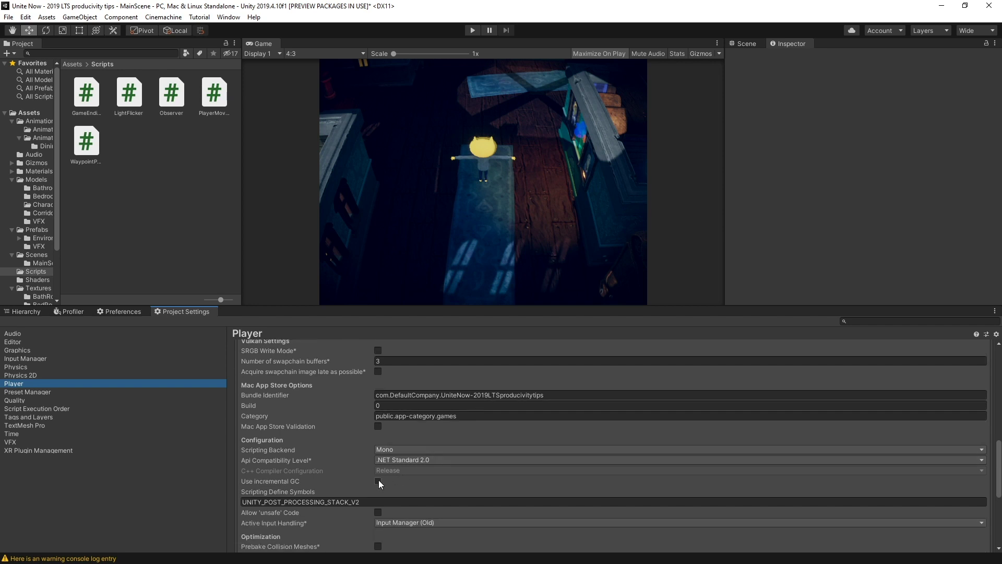
click(378, 481)
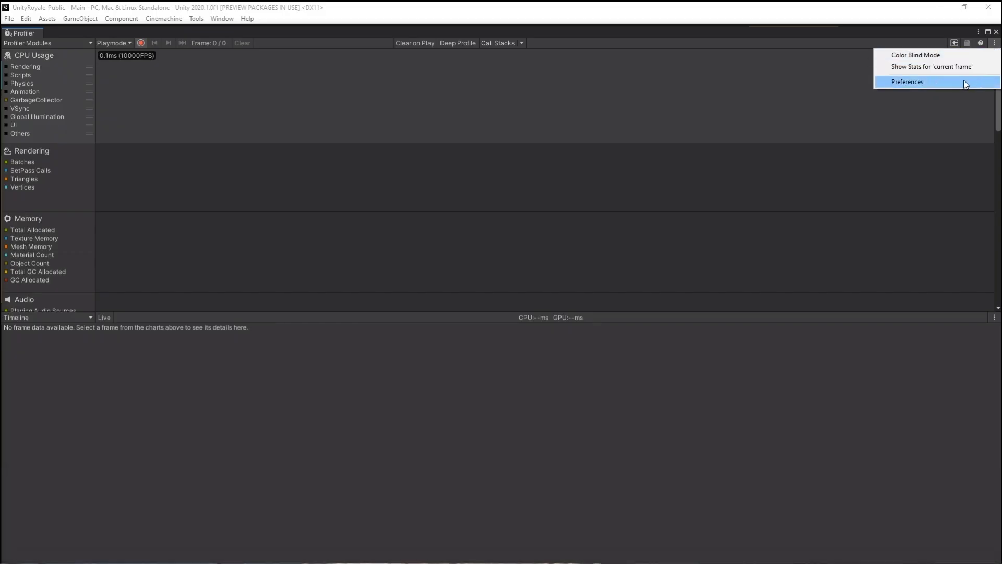
Raise the profiler Frame Count from 300 to 616, then walk John Lemon forward through the house
click(964, 81)
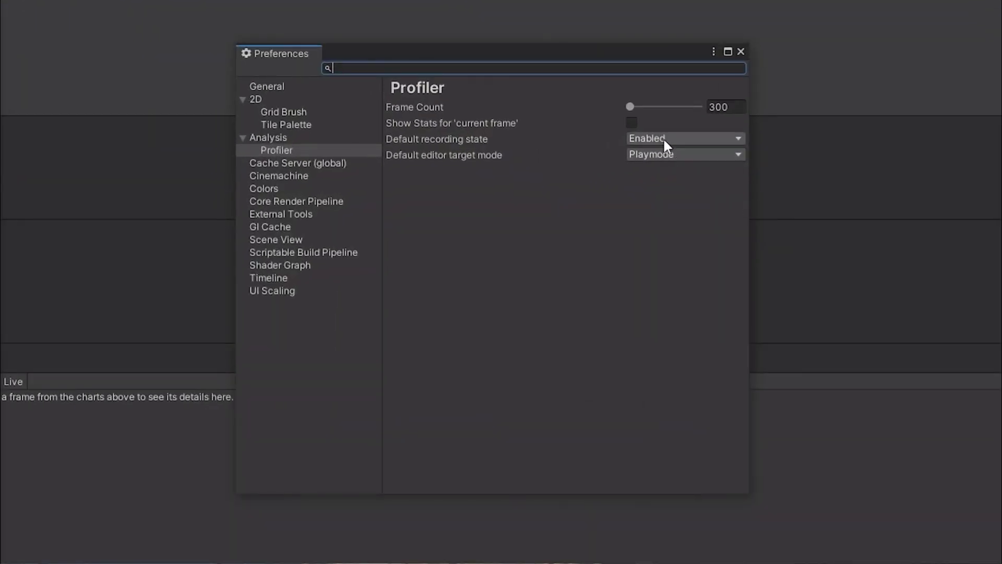
drag(629, 106, 694, 108)
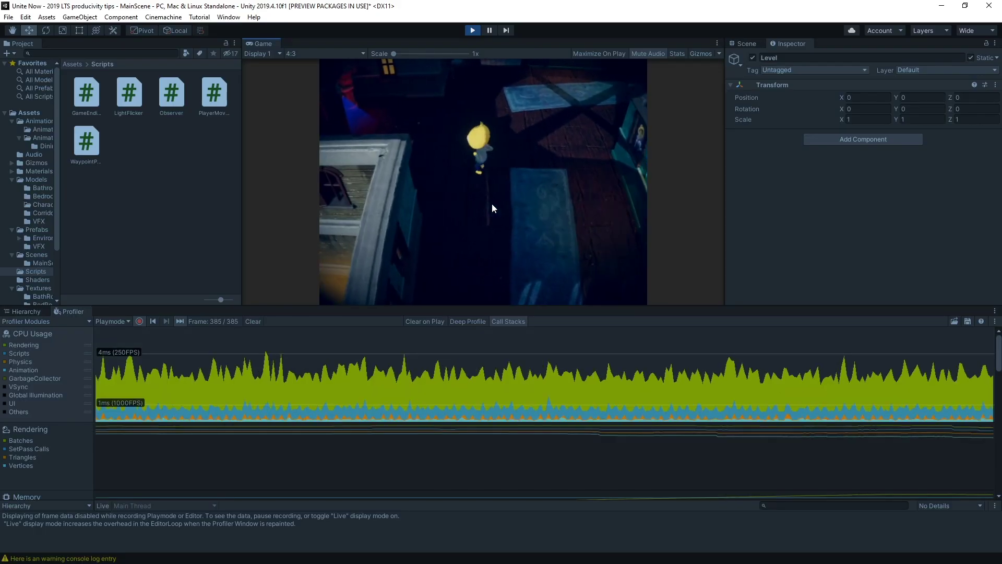
key(w)
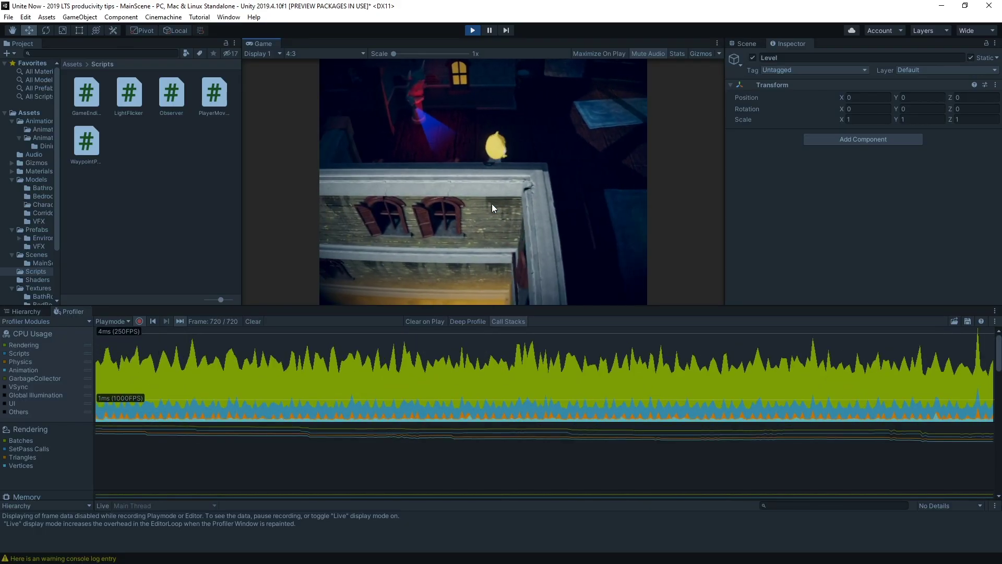
key(w)
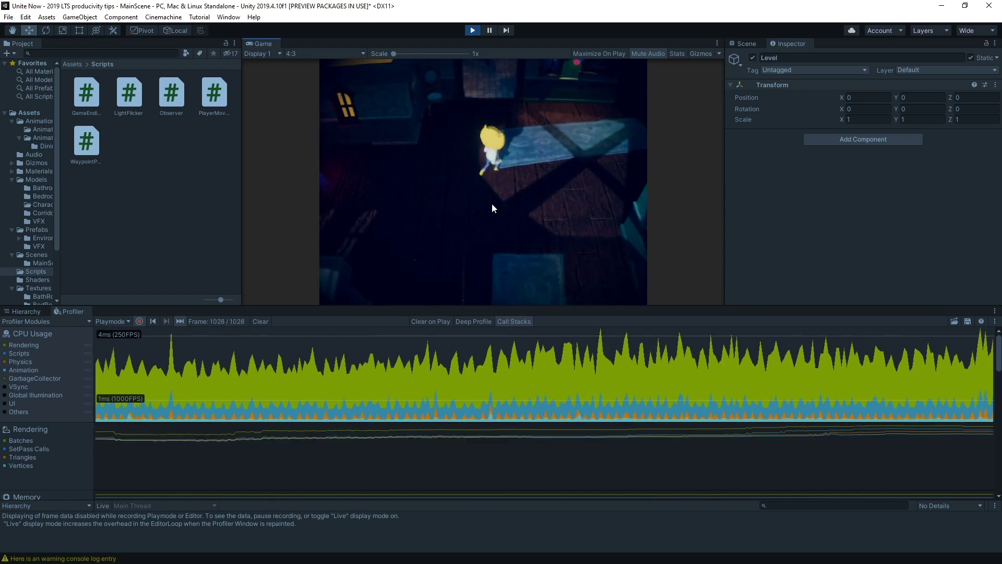
key(w)
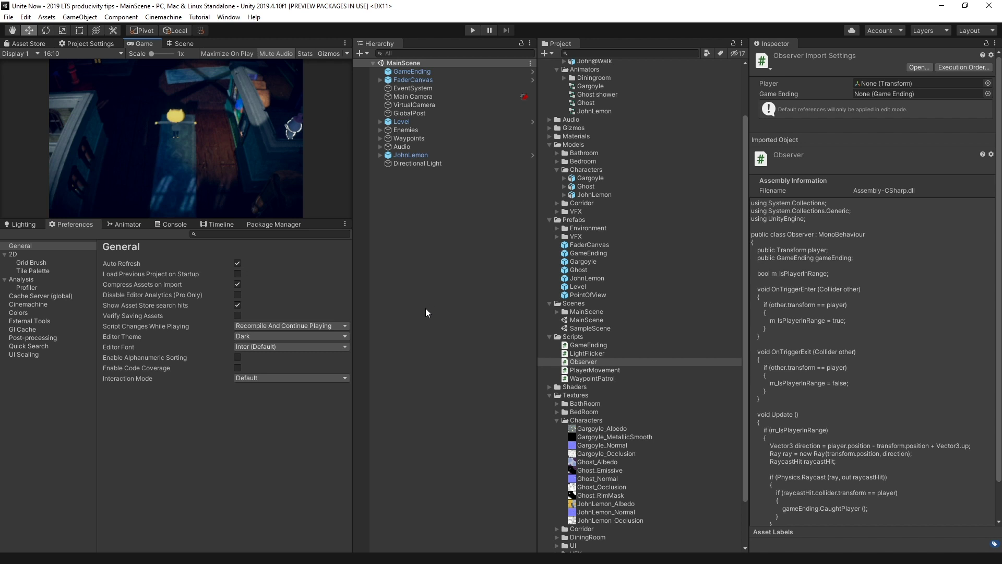
Drag the Frame Count slider above 300 on the Analysis > Profiler preferences page
click(45, 288)
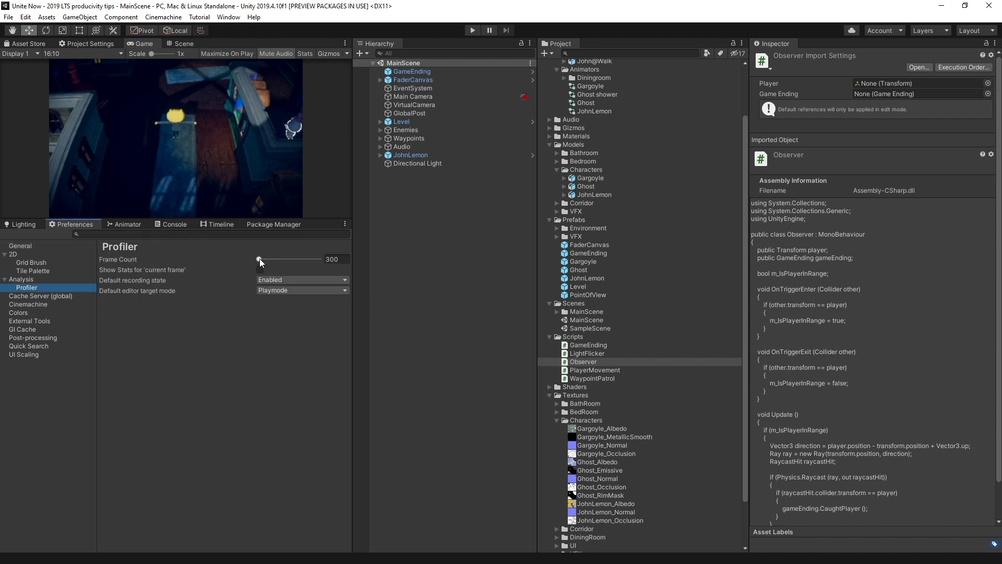
drag(259, 259, 320, 266)
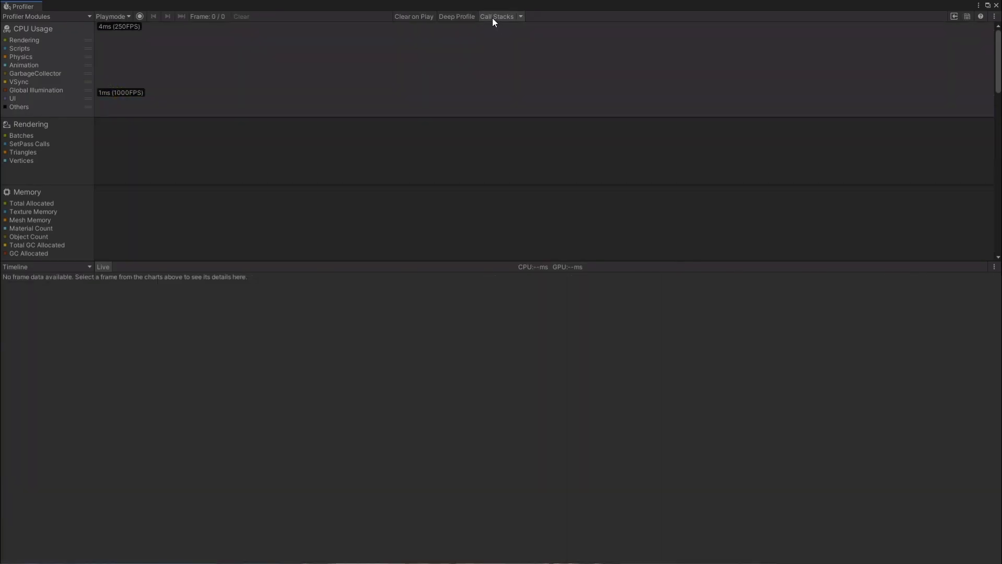
Record roughly 380 frames of profiler data, then inspect a red GC.Alloc sample's call stack
click(140, 17)
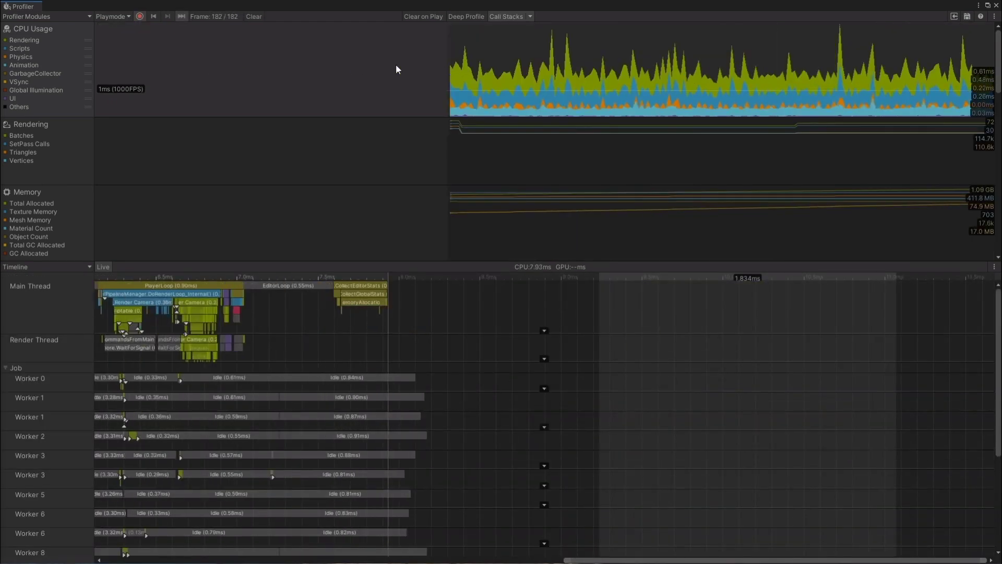
click(140, 16)
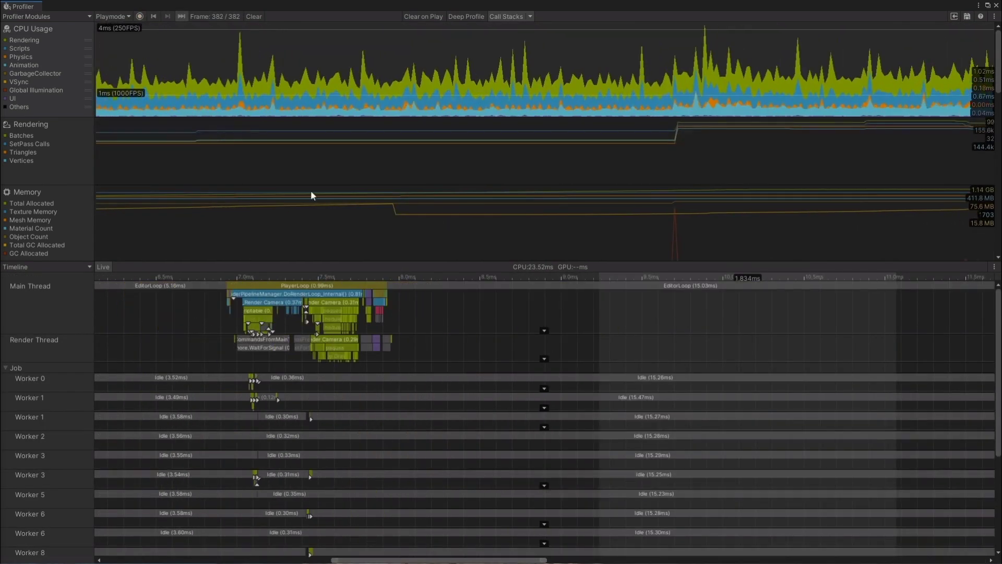
click(377, 308)
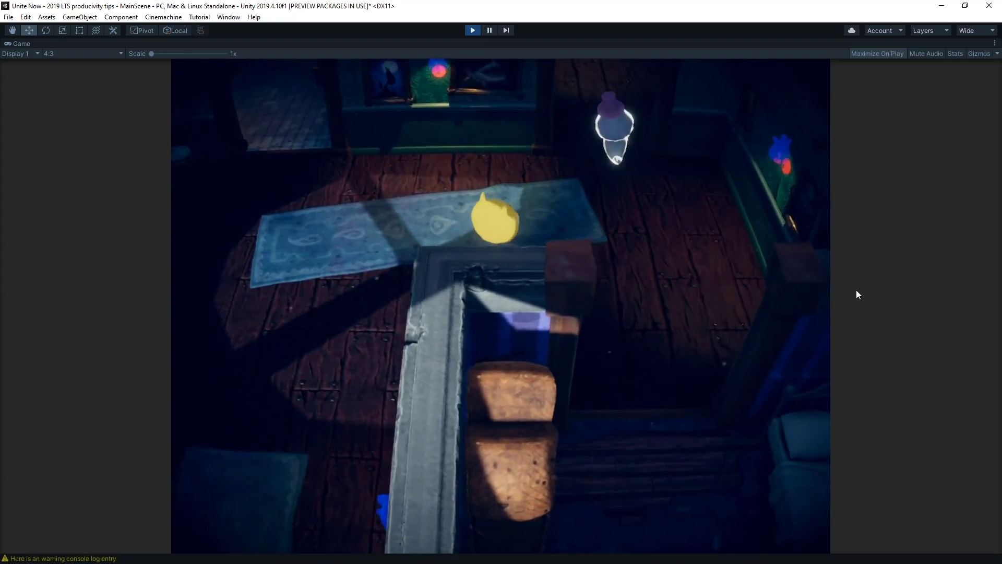
Walk John Lemon down the room toward the camera in the running game
key(s)
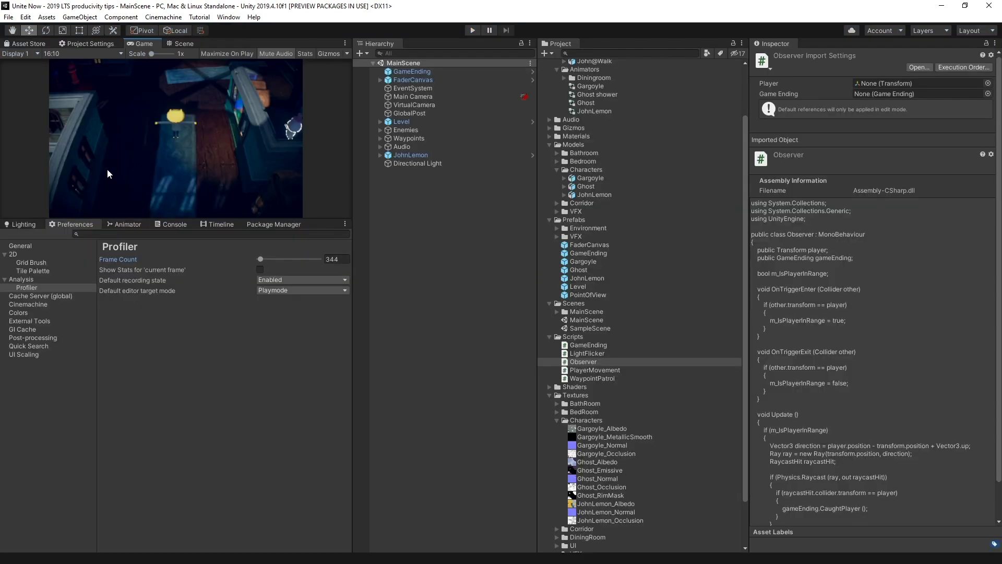
In Project Settings > Editor, tick Enter Play Mode Options (Experimental) and keep Reload Domain and Reload Scene on
click(26, 16)
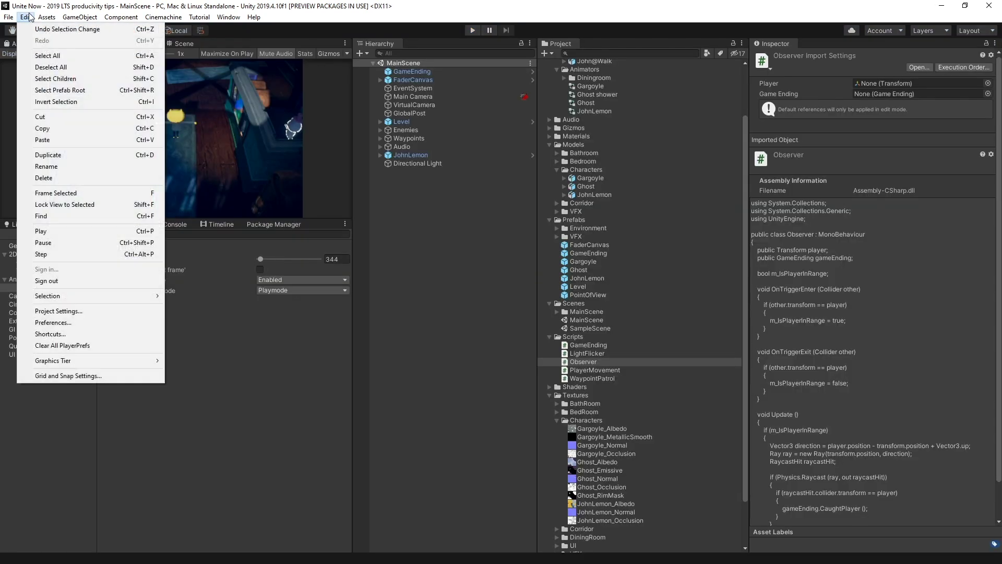
click(67, 310)
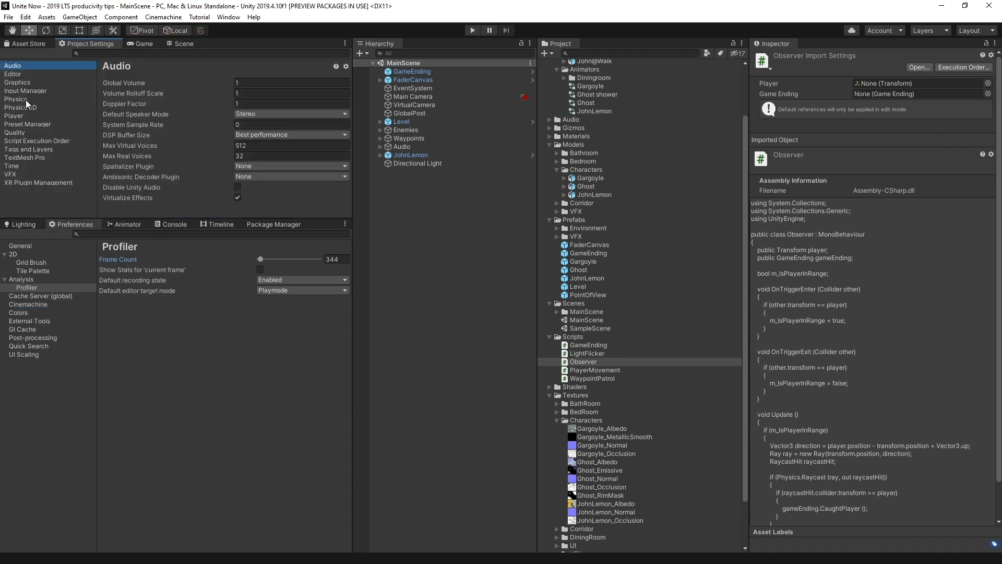
click(23, 75)
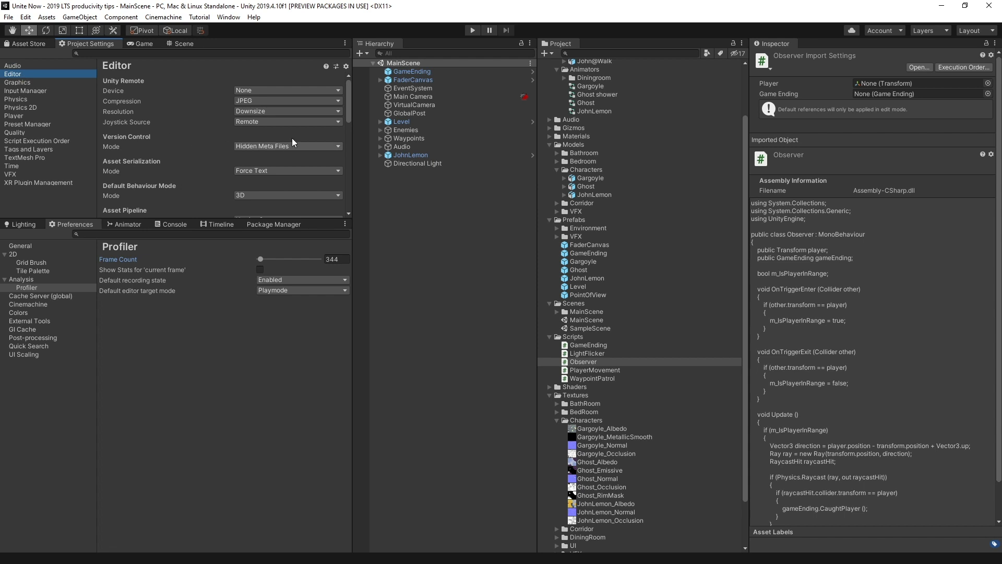
drag(349, 94, 349, 208)
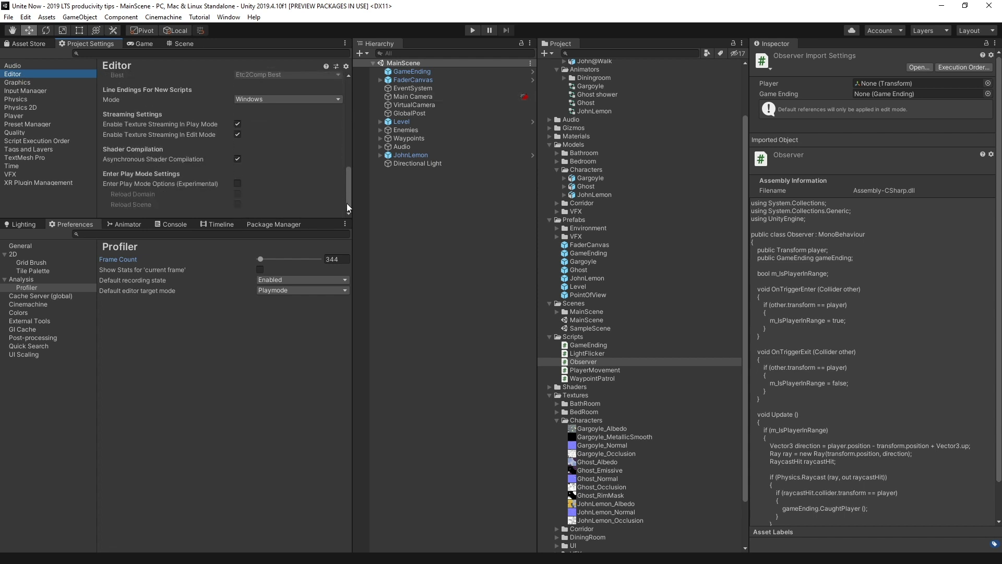
click(235, 184)
click(237, 184)
click(237, 194)
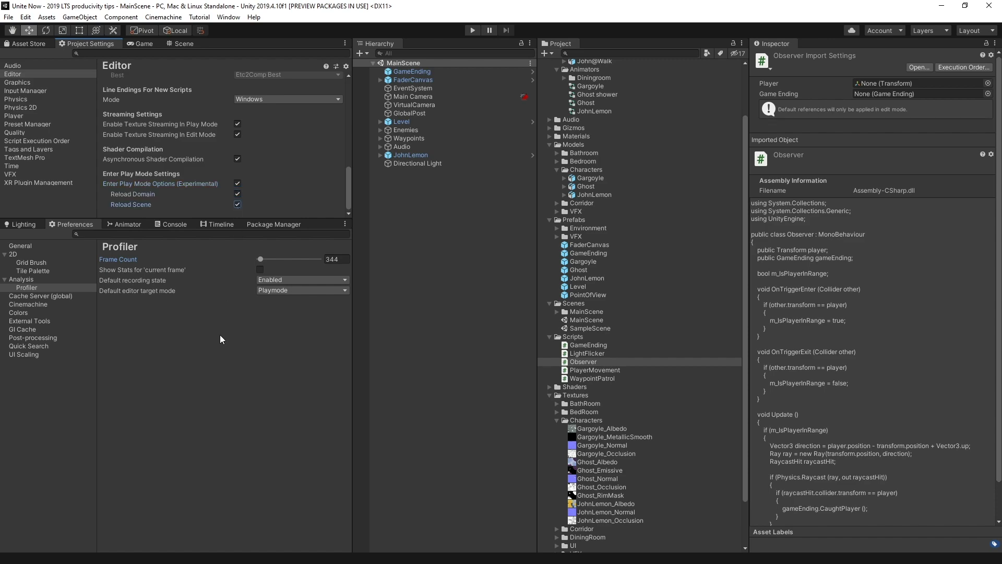